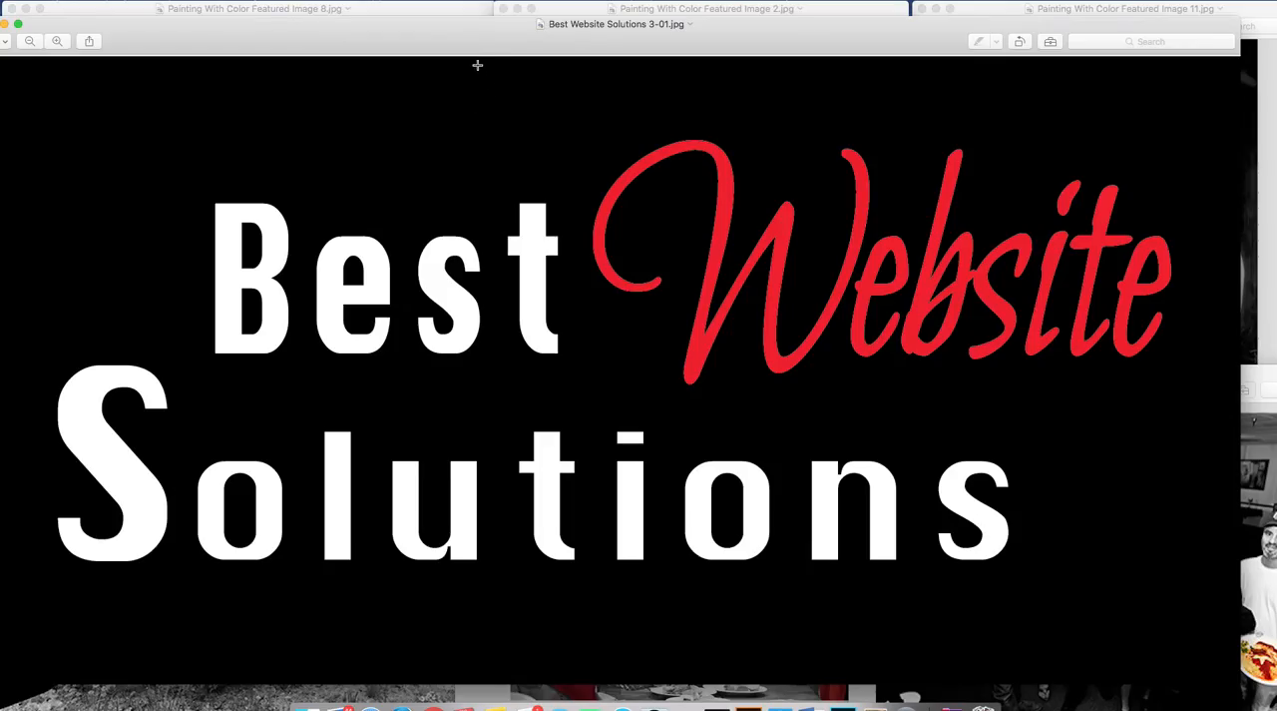
# Close the Best Website Solutions 3-01.jpg image window and switch to Photoshop.
pyautogui.moveTo(485, 37); pyautogui.dragTo(498, 35)
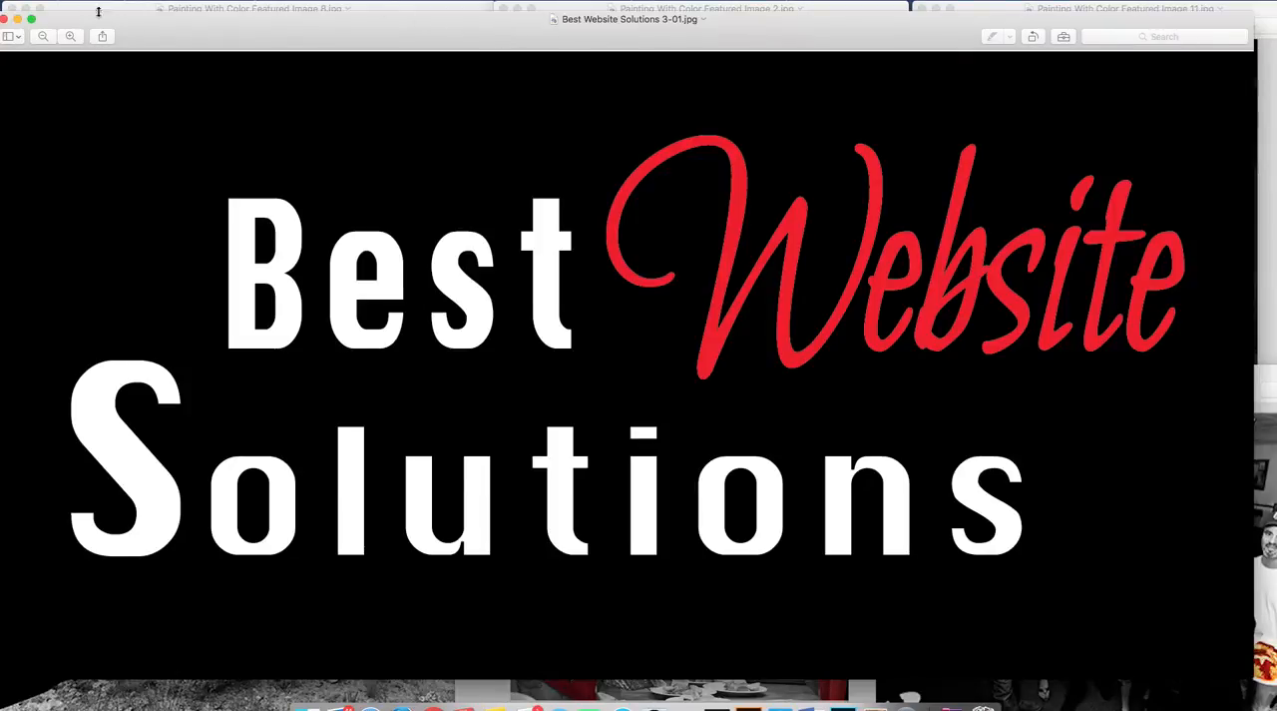
pyautogui.click(5, 22)
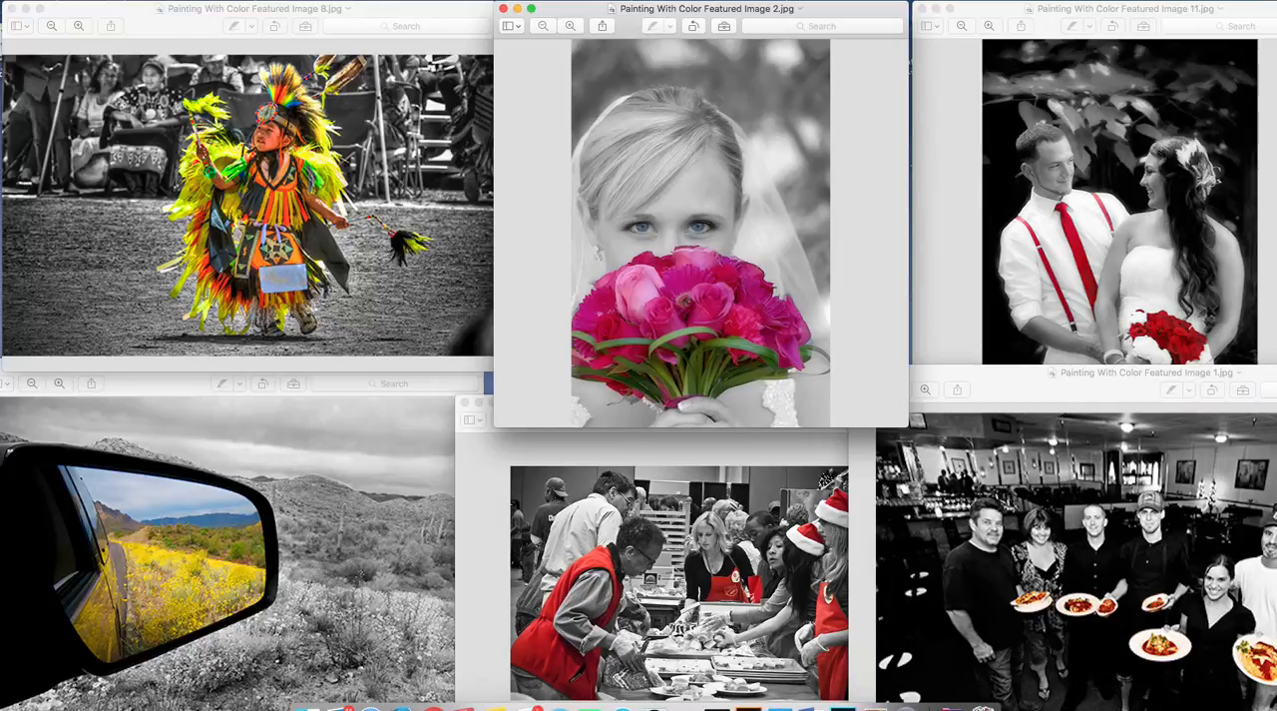
pyautogui.press('super+Tab')
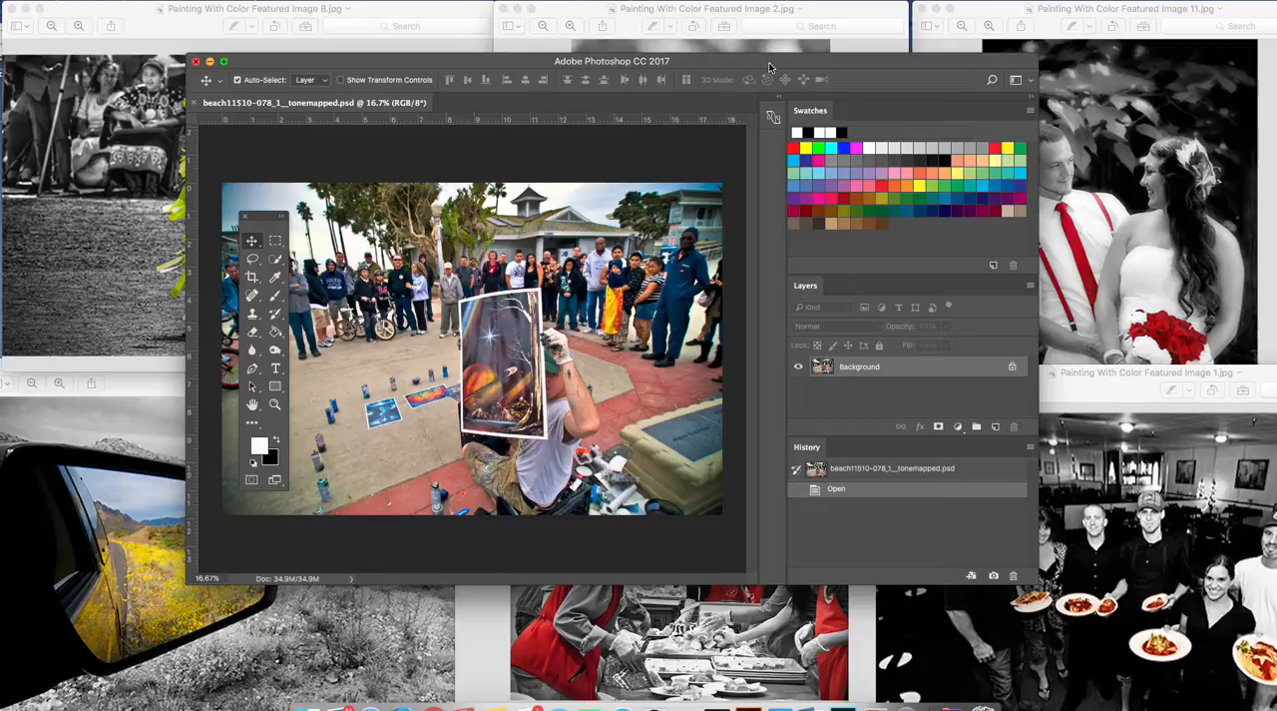
# Enlarge and reposition the Photoshop window to fill most of the screen, and move the tool palette up beside the photo.
pyautogui.moveTo(769, 67); pyautogui.dragTo(796, 45)
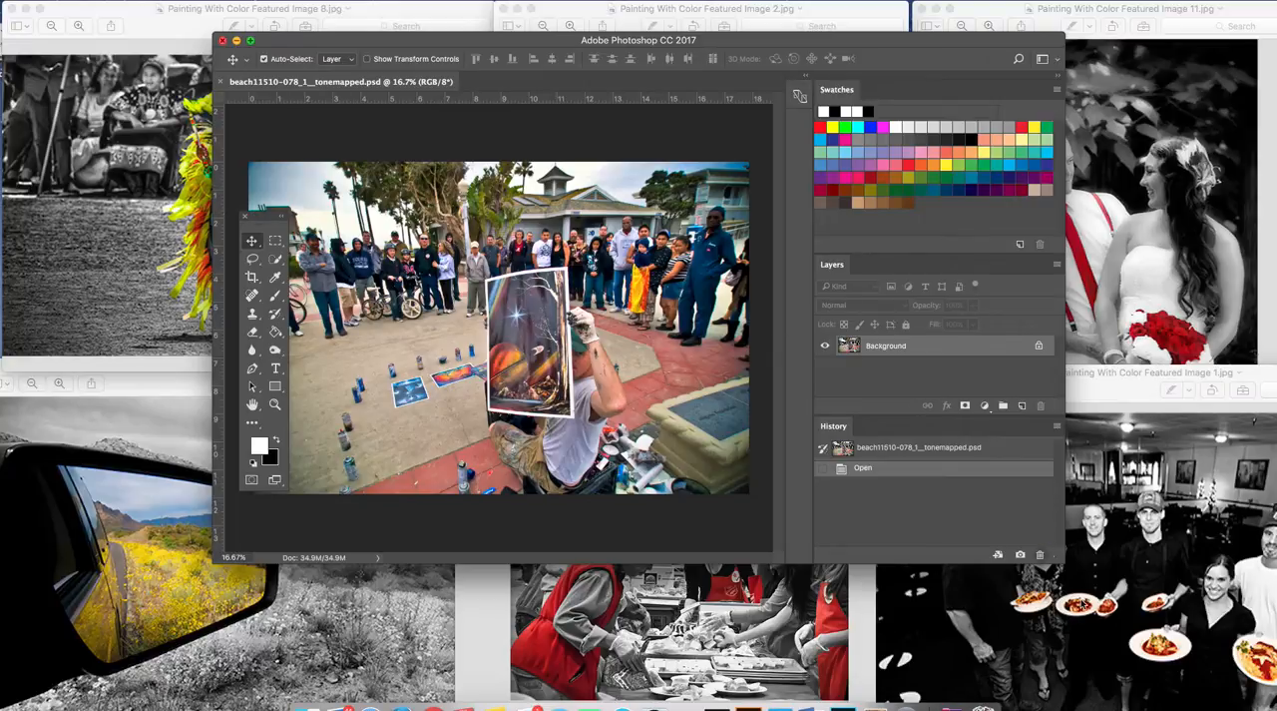
pyautogui.moveTo(1058, 555); pyautogui.dragTo(1276, 703)
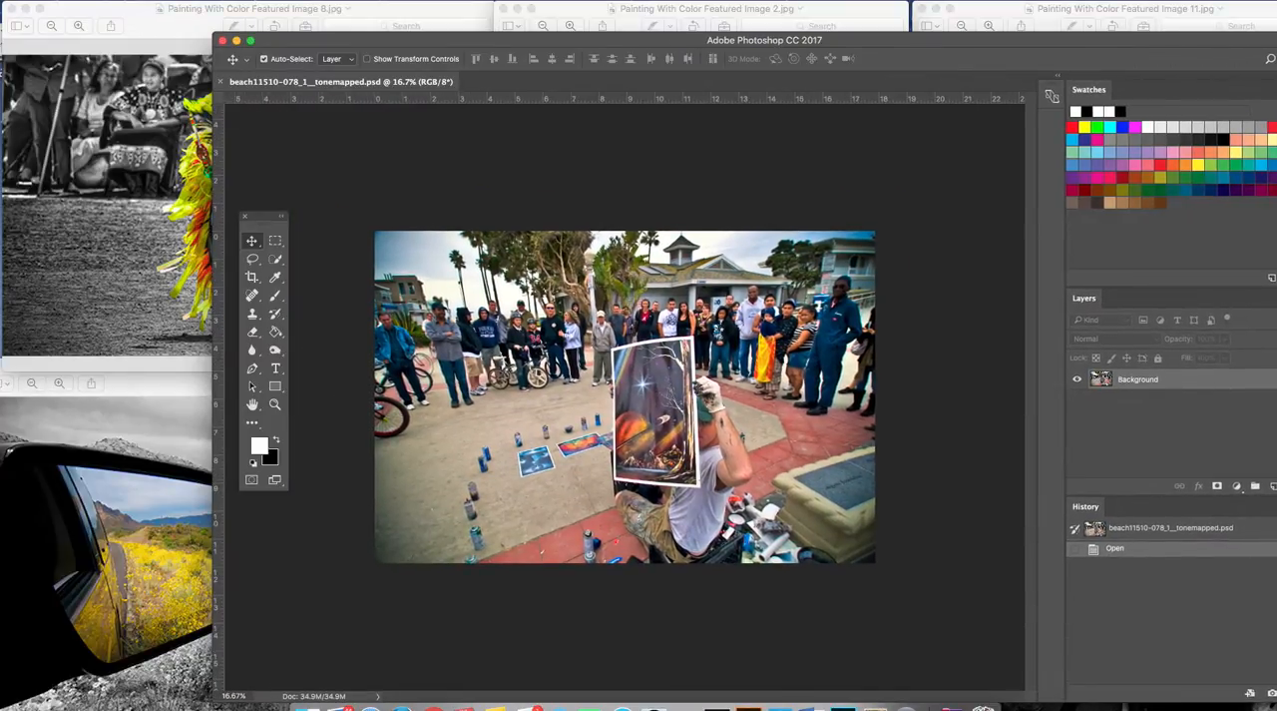
pyautogui.moveTo(948, 44); pyautogui.dragTo(903, 19)
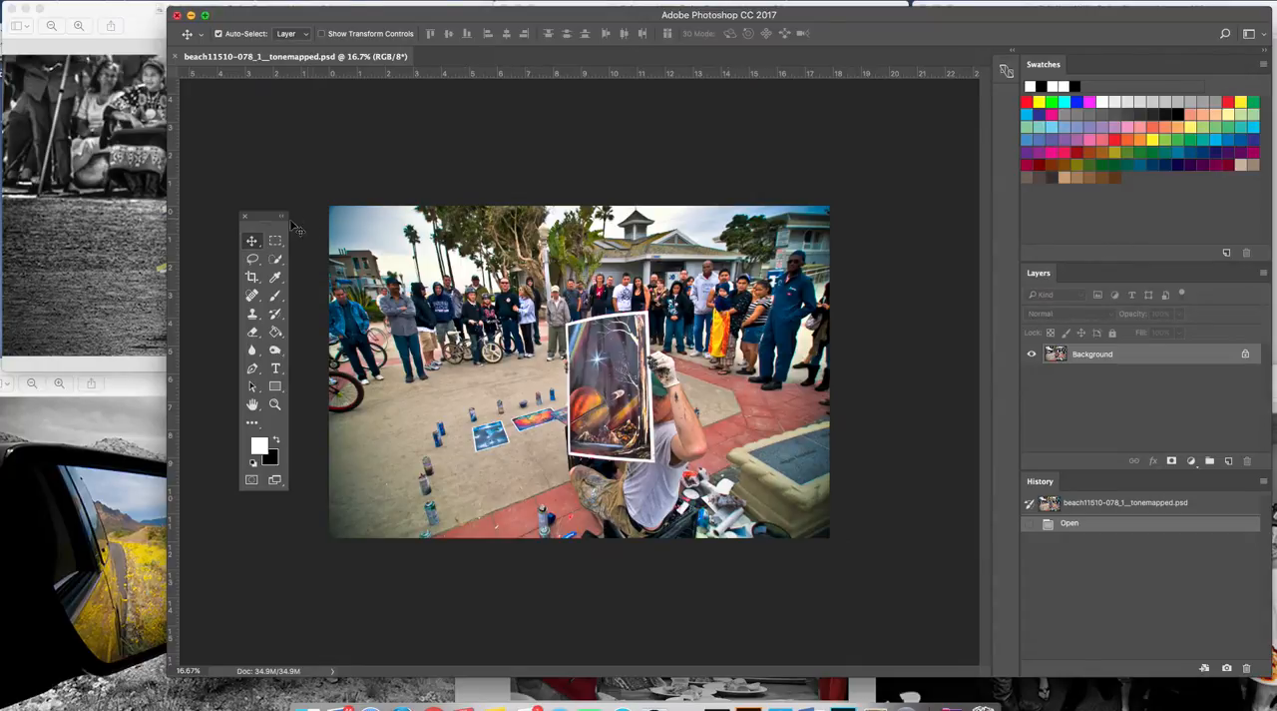
pyautogui.moveTo(271, 215); pyautogui.dragTo(274, 150)
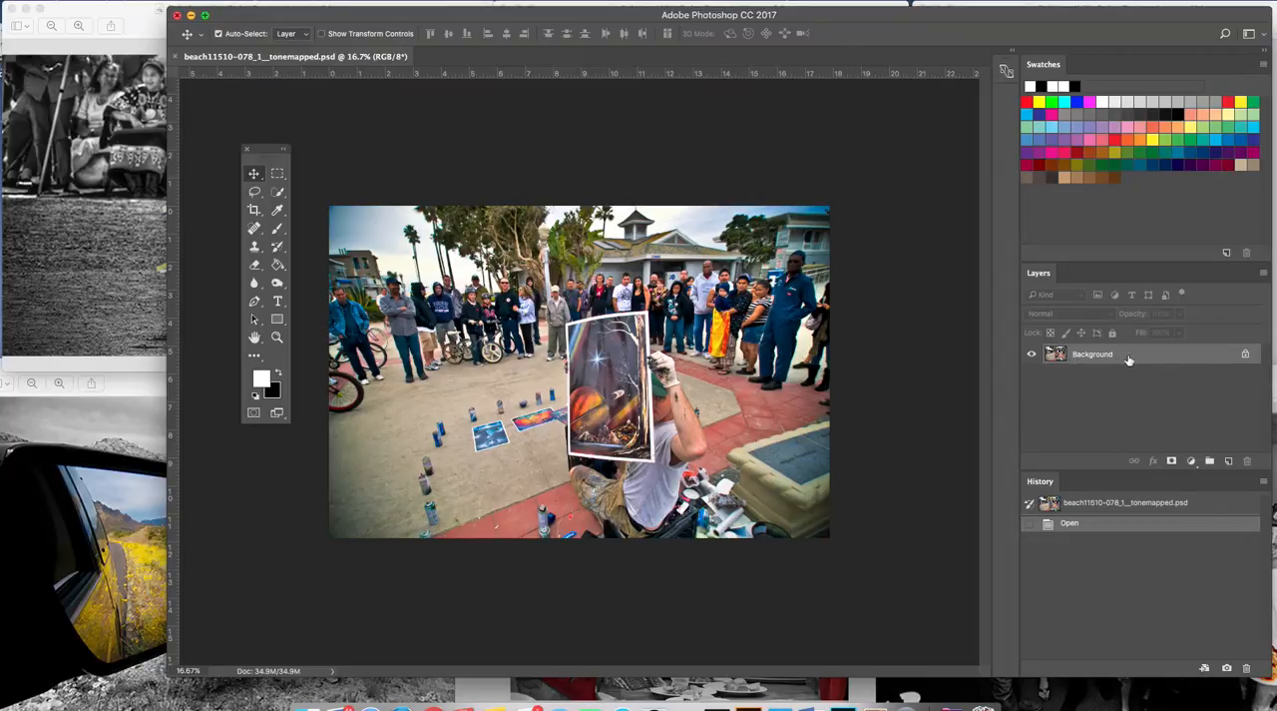
# Duplicate the Background layer and start a Black & White adjustment on the copy.
pyautogui.moveTo(1195, 357); pyautogui.dragTo(1232, 463)
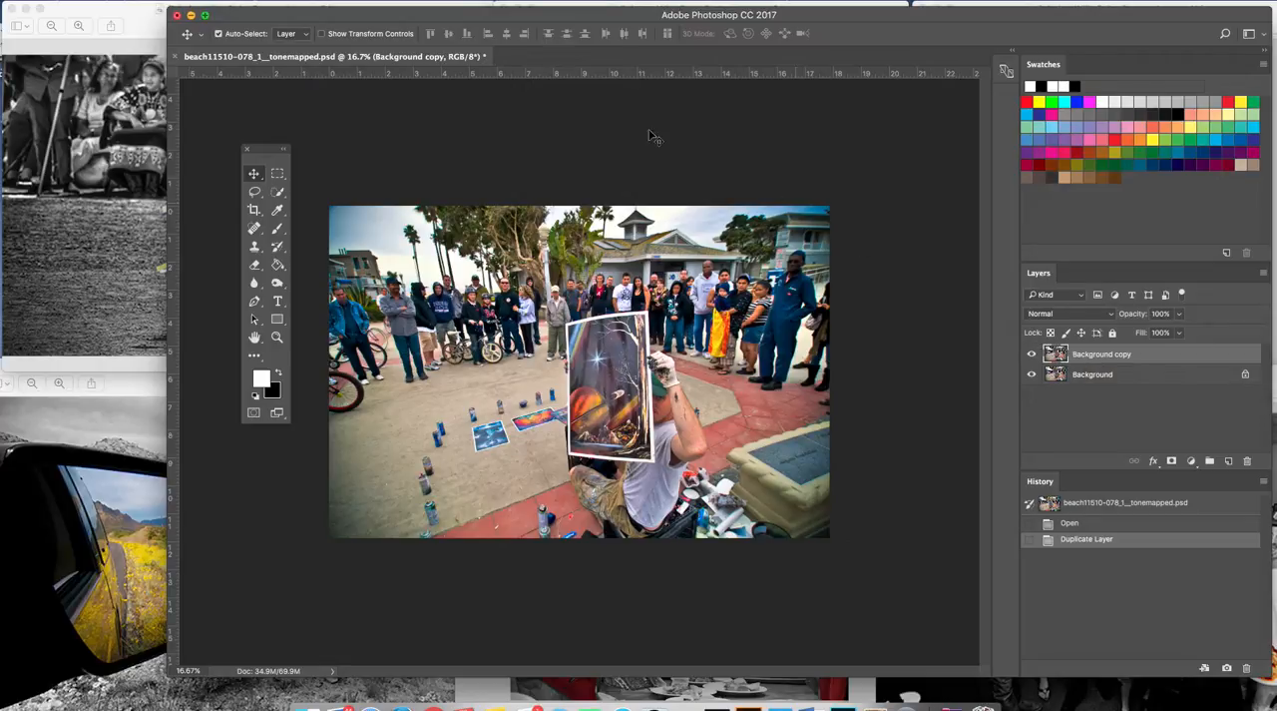
pyautogui.click(168, 3)
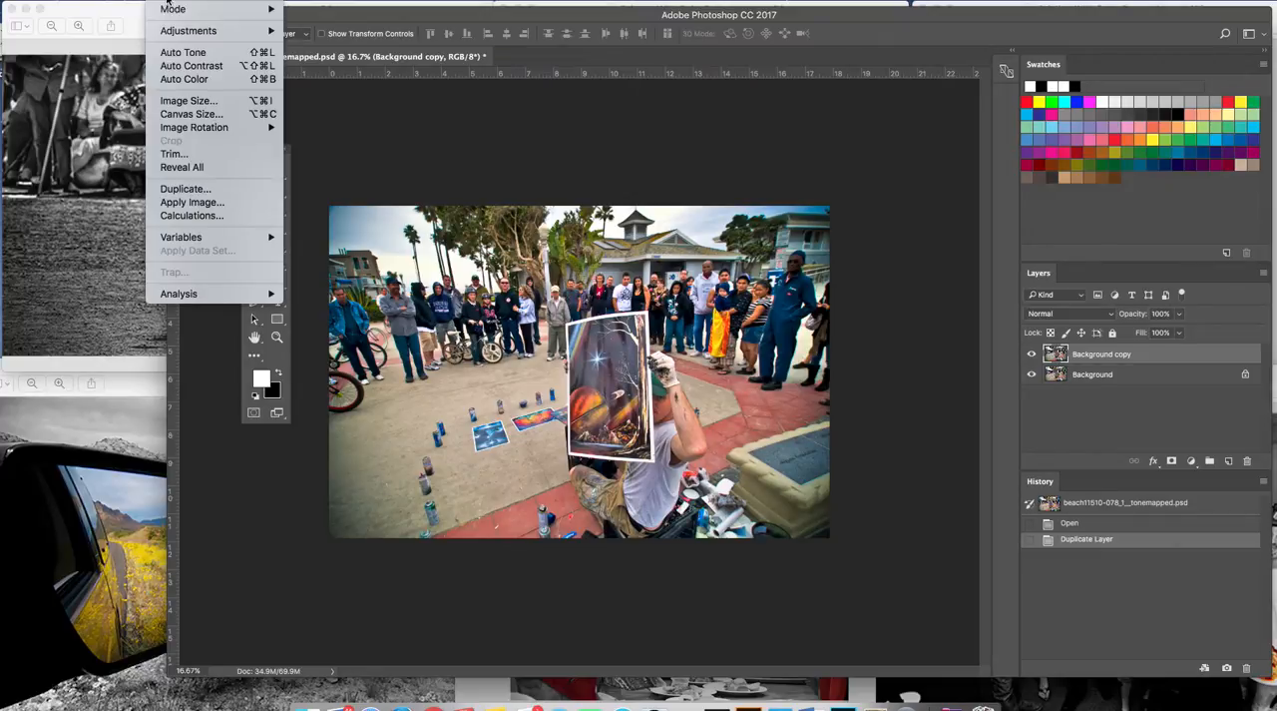
pyautogui.moveTo(181, 37)
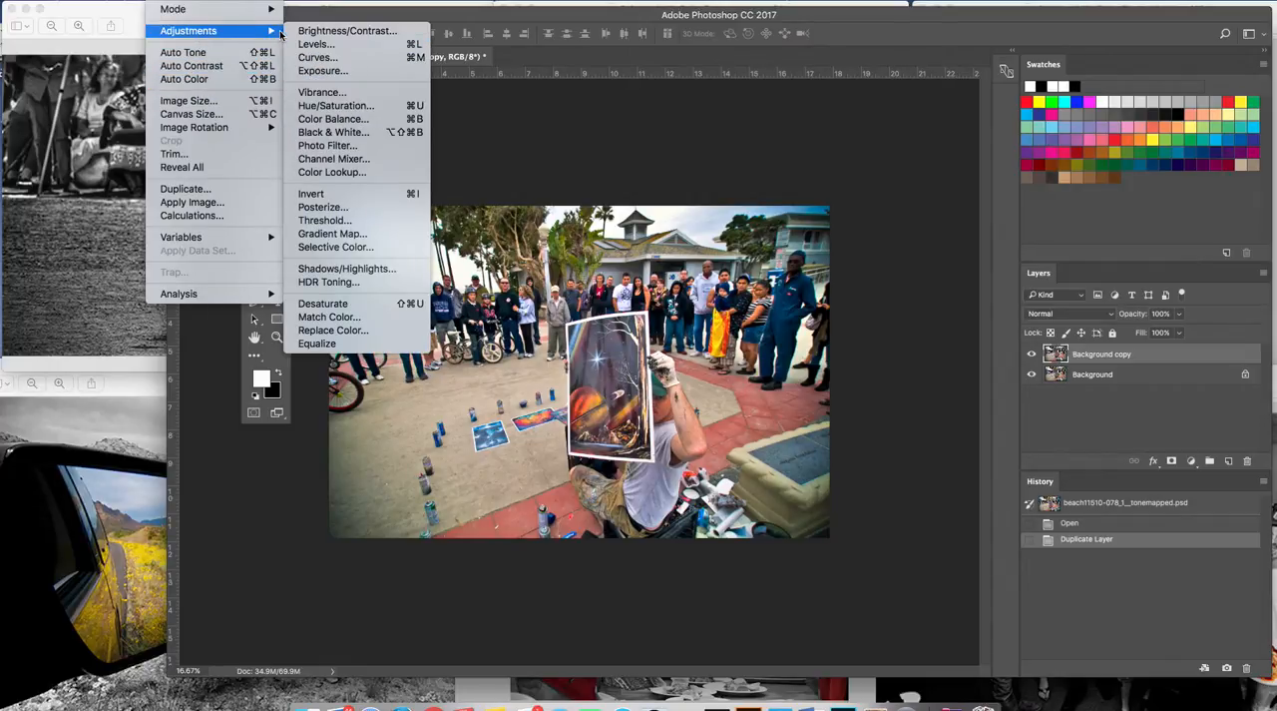
pyautogui.click(329, 134)
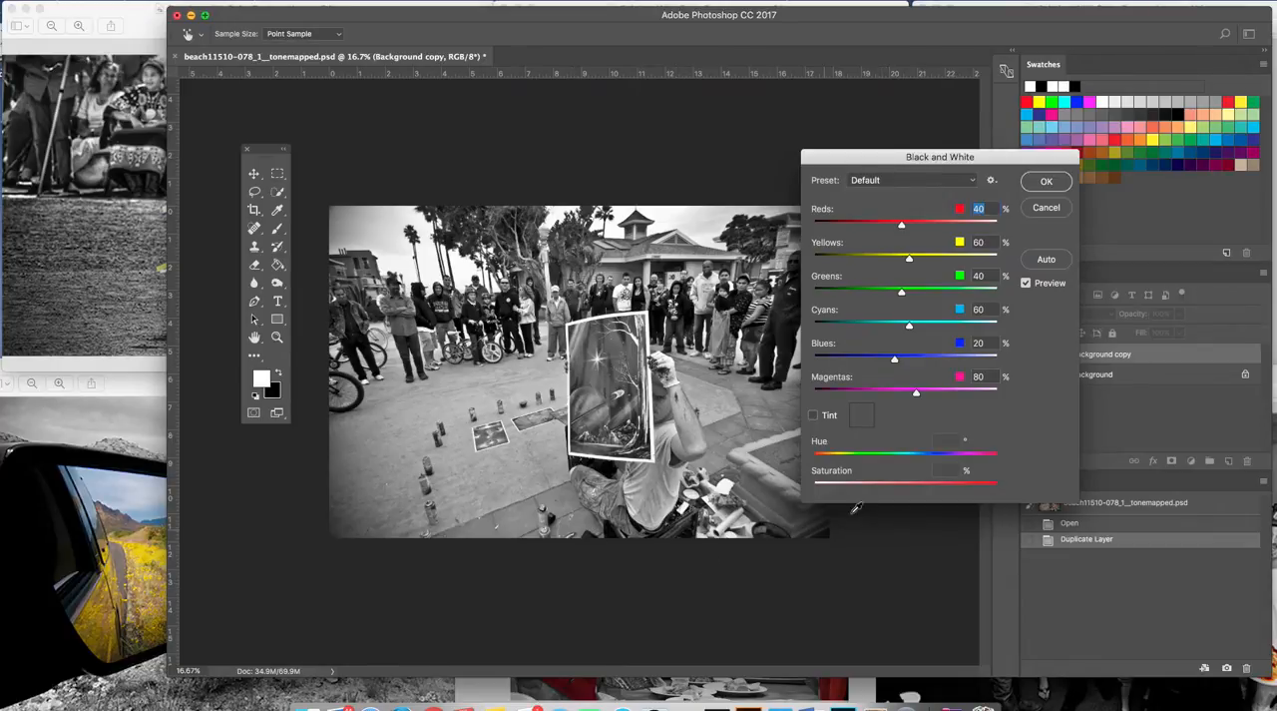
# Set the Black & White adjustment's Reds to 43% and Yellows to 91%, lower the Blues slightly, and apply it.
pyautogui.moveTo(857, 161); pyautogui.dragTo(906, 138)
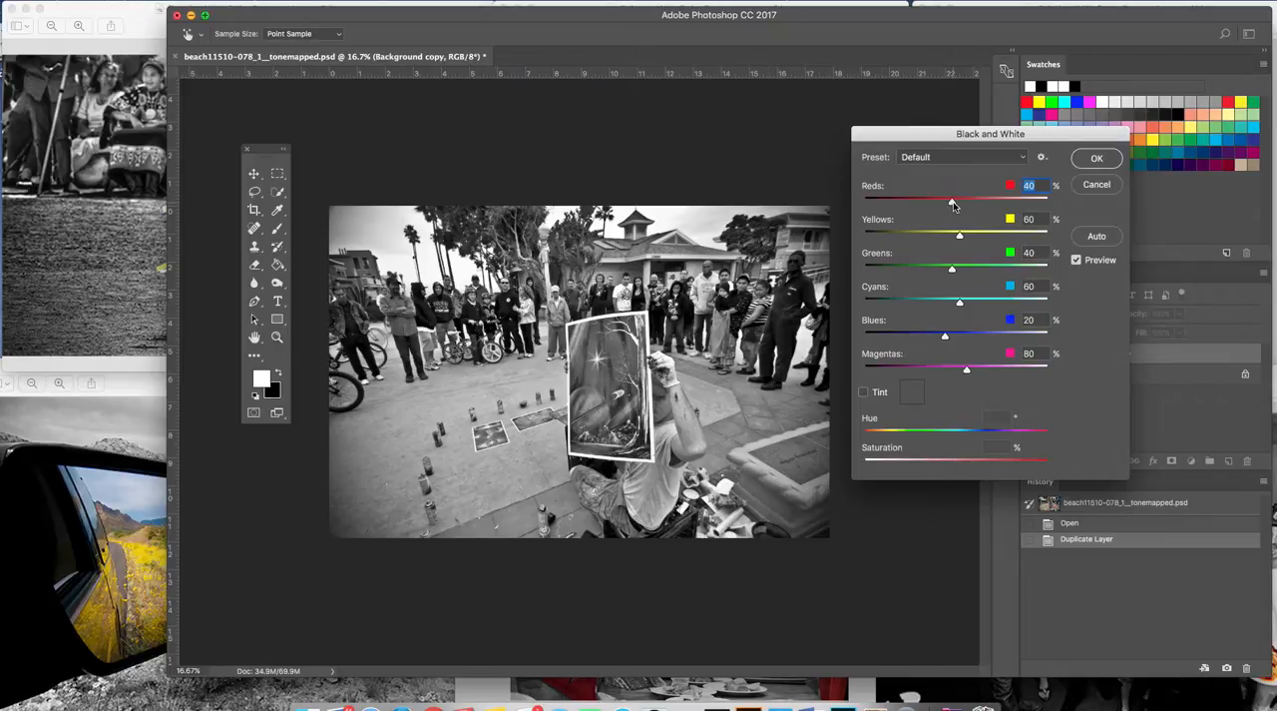
pyautogui.moveTo(953, 203)
pyautogui.mouseDown()
pyautogui.moveTo(917, 210)
pyautogui.moveTo(960, 205)
pyautogui.moveTo(950, 207)
pyautogui.mouseUp()
pyautogui.moveTo(949, 205)
pyautogui.mouseDown()
pyautogui.moveTo(926, 207)
pyautogui.moveTo(953, 205)
pyautogui.mouseUp()
pyautogui.moveTo(962, 235); pyautogui.dragTo(970, 237)
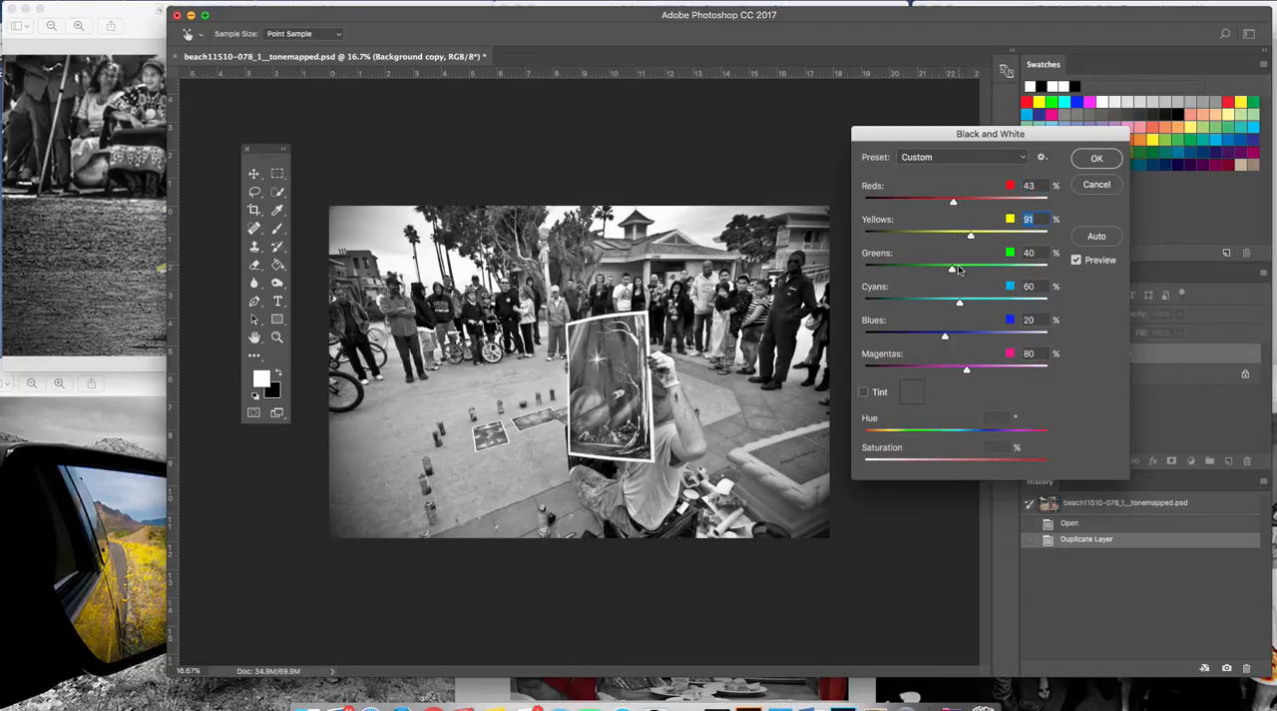
pyautogui.moveTo(946, 339); pyautogui.dragTo(942, 340)
pyautogui.click(1093, 160)
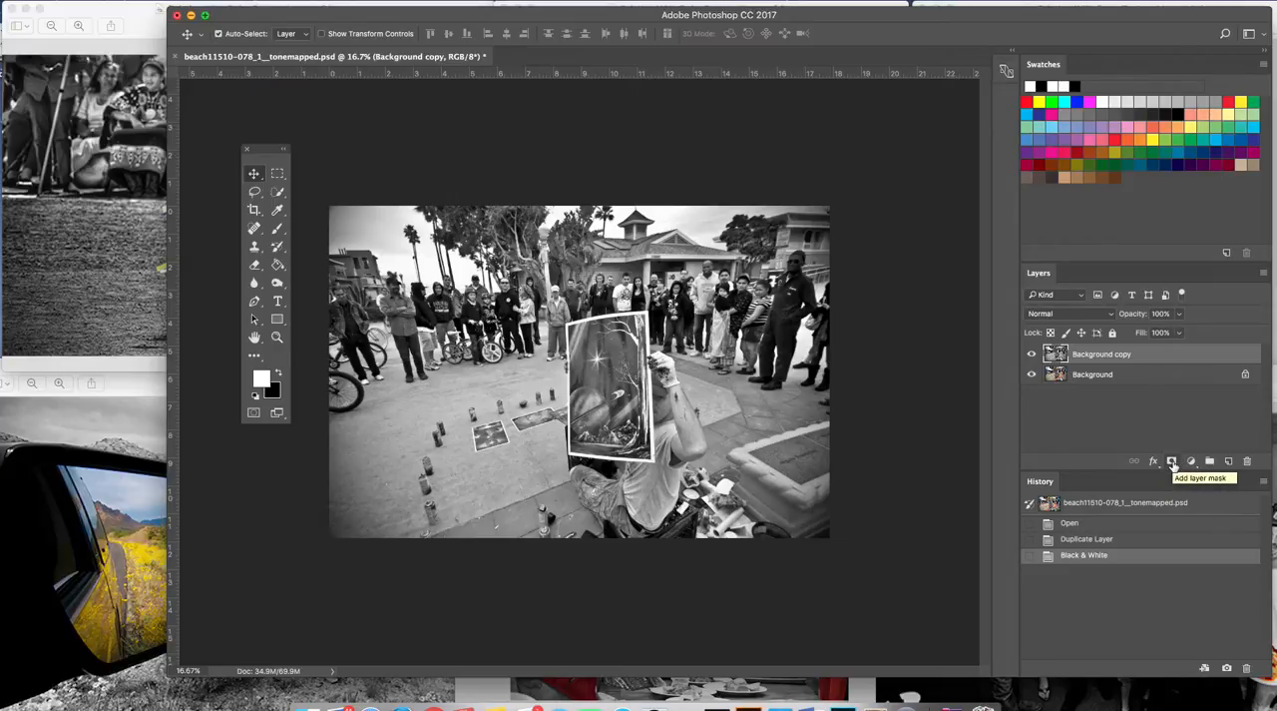
# Add a layer mask to the Background copy layer and set the foreground color to white and the background to black.
pyautogui.click(1173, 462)
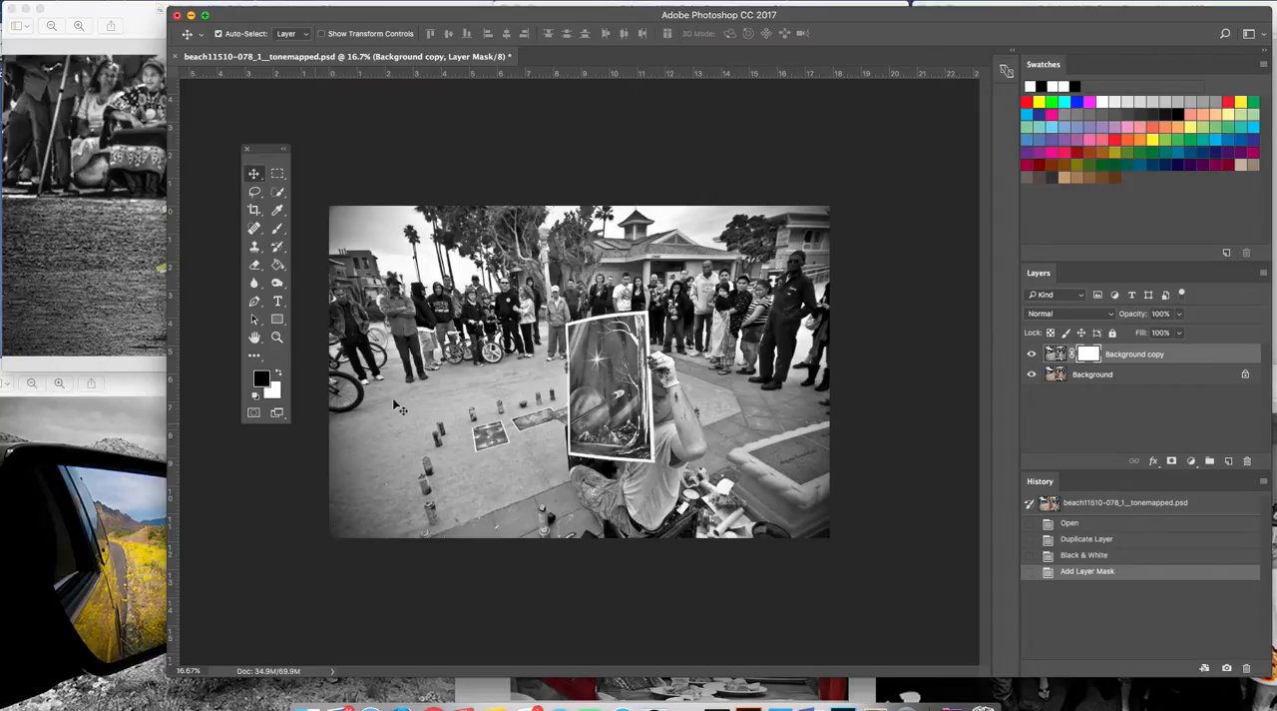
pyautogui.moveTo(265, 148); pyautogui.dragTo(265, 137)
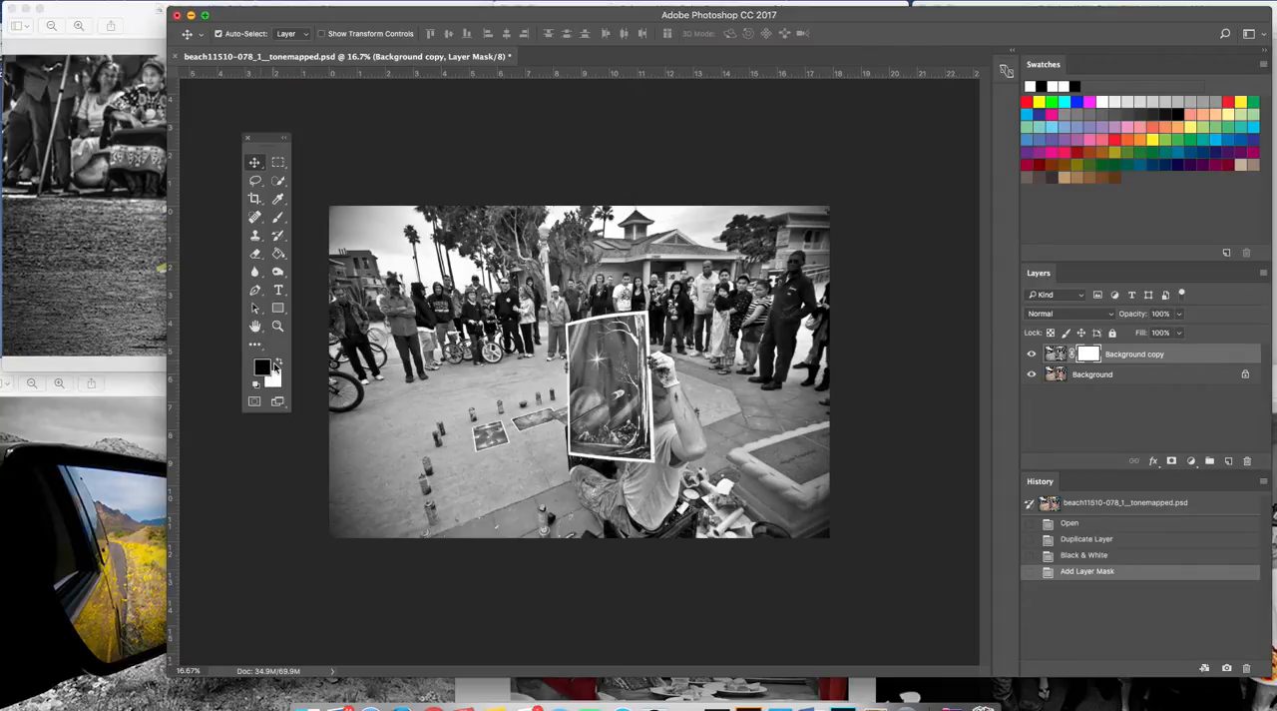
pyautogui.click(279, 364)
pyautogui.click(280, 364)
pyautogui.click(279, 363)
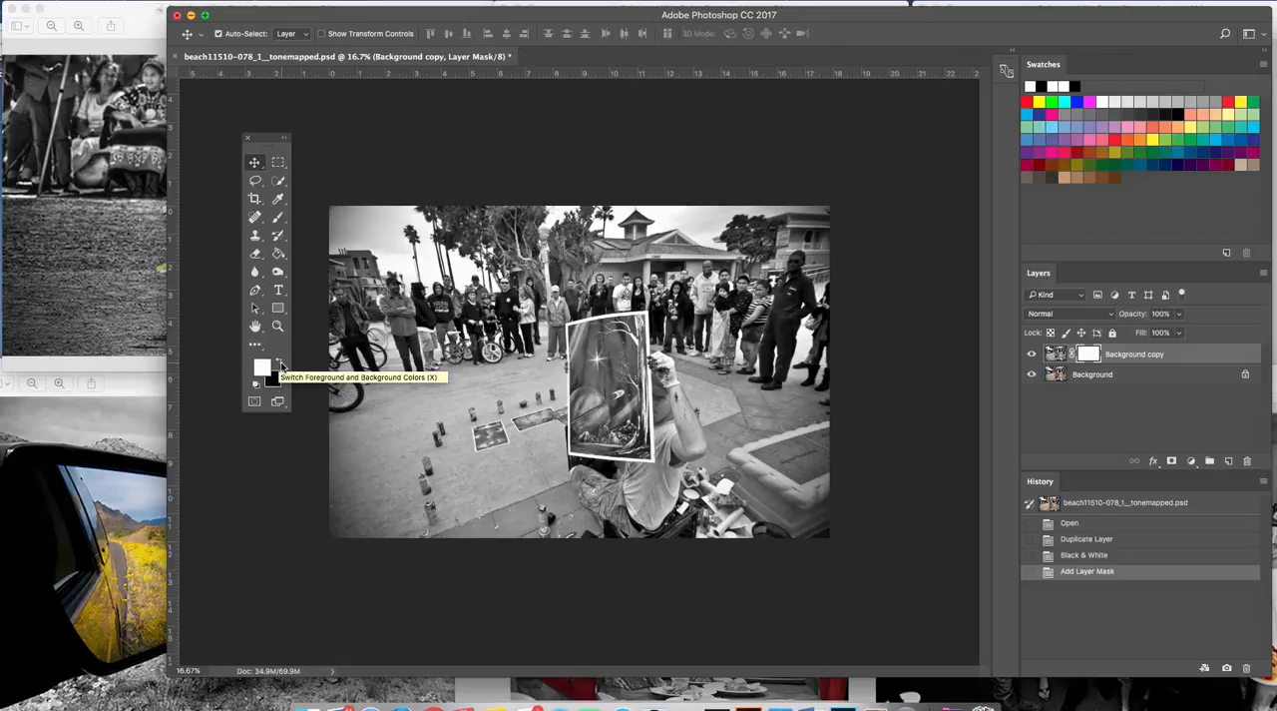
pyautogui.click(280, 364)
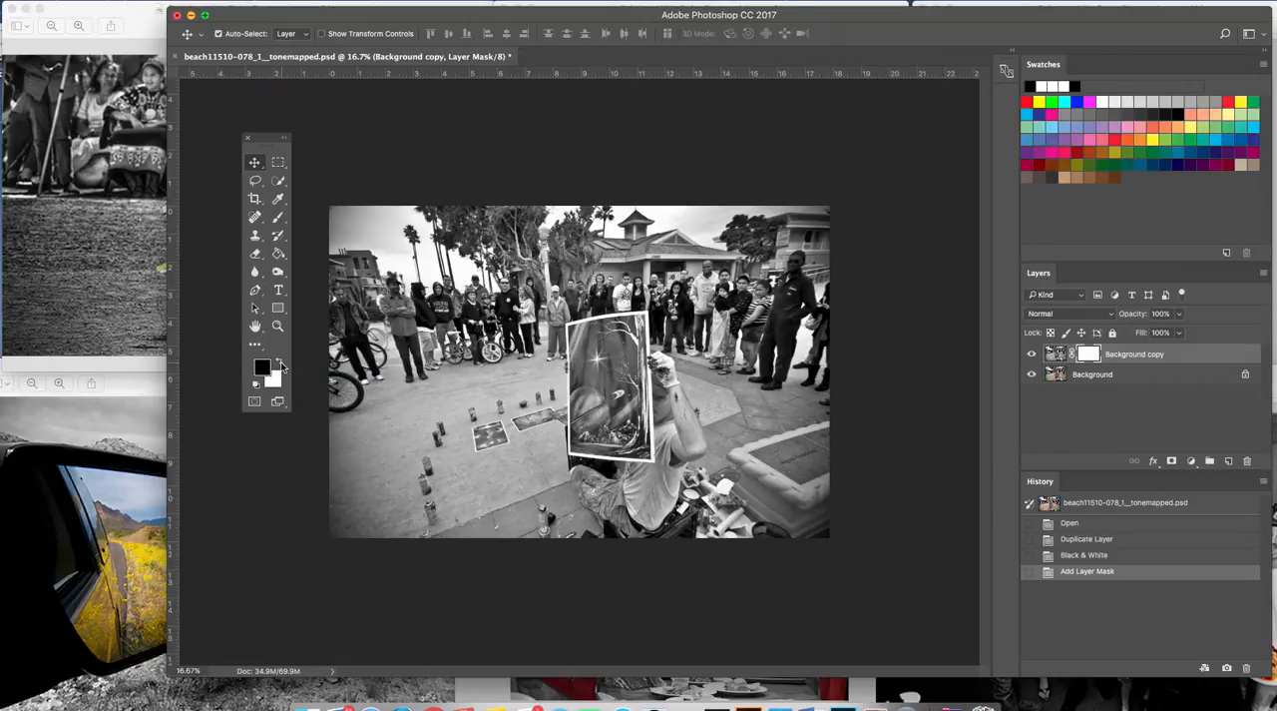
pyautogui.click(281, 364)
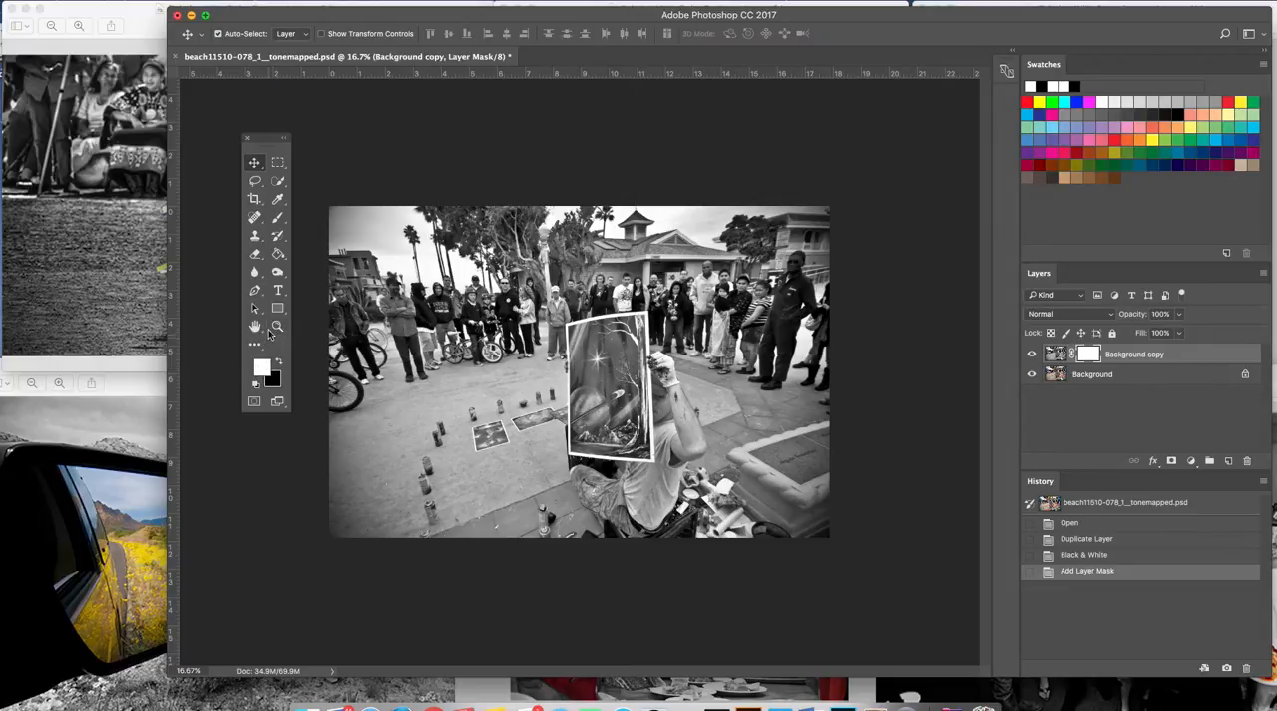
# Choose the regular Eraser tool and adjust its brush size to 175 px.
pyautogui.click(263, 261)
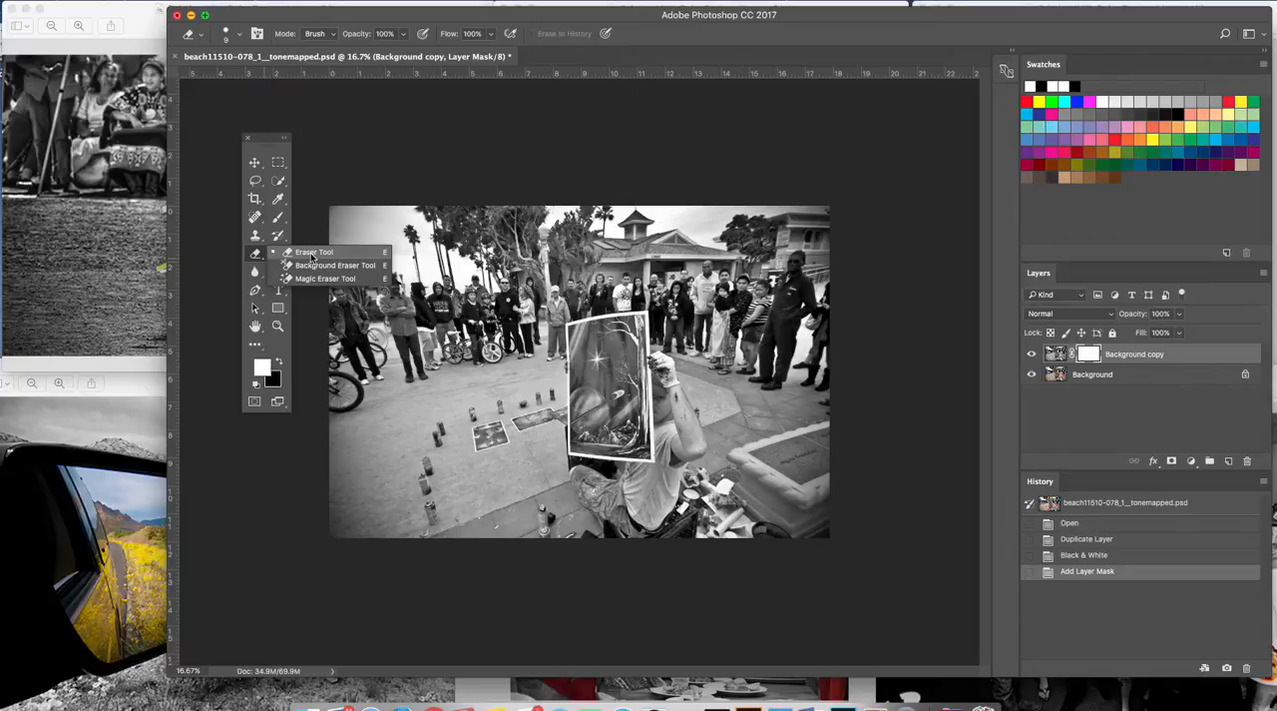
pyautogui.click(312, 255)
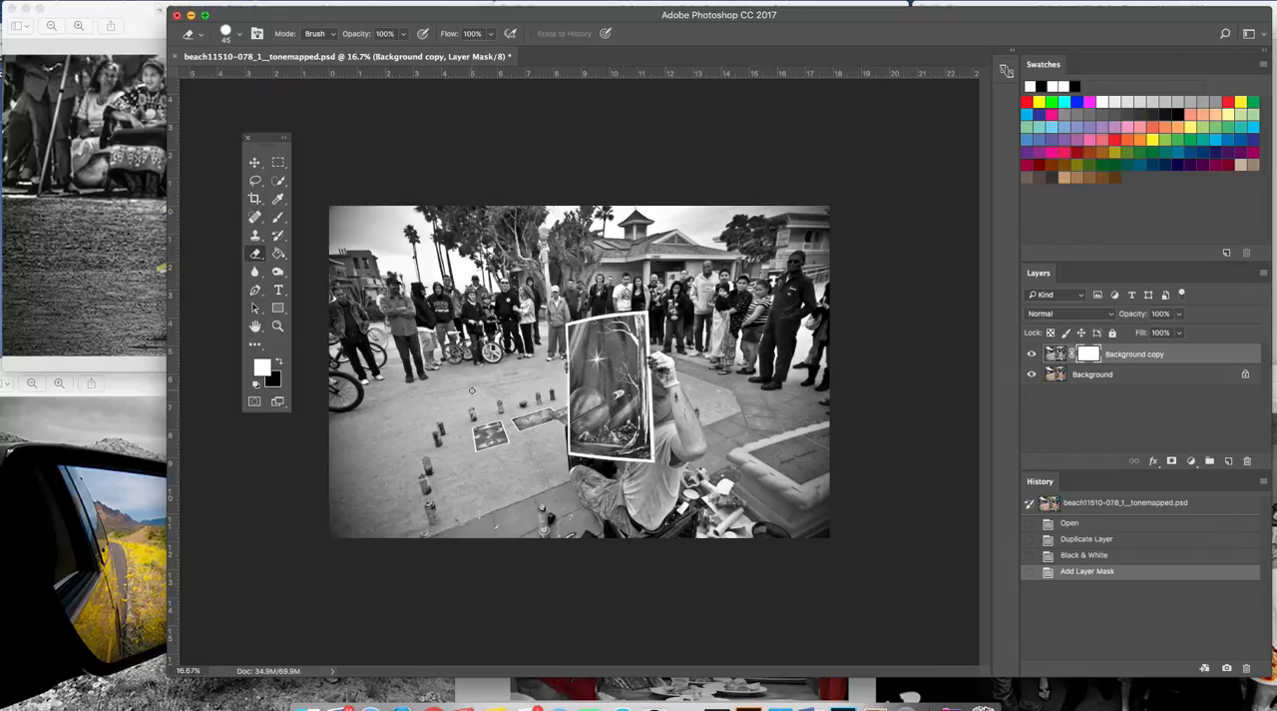
pyautogui.press(']')
pyautogui.press(']')
pyautogui.press(']')
pyautogui.press(']')
pyautogui.press(']')
pyautogui.press(']')
pyautogui.press(']')
pyautogui.press(']')
pyautogui.press(']')
pyautogui.press('[')
pyautogui.press('[')
pyautogui.press('[')
pyautogui.press('[')
pyautogui.press('[')
pyautogui.press('[')
pyautogui.press(']')
pyautogui.press(']')
pyautogui.press(']')
pyautogui.press(']')
pyautogui.press(']')
pyautogui.press(']')
pyautogui.press(']')
pyautogui.press('[')
pyautogui.press('[')
pyautogui.press('[')
pyautogui.press('[')
pyautogui.press('[')
pyautogui.press('[')
pyautogui.press('[')
pyautogui.press('[')
pyautogui.press('[')
pyautogui.press('[')
# Erase the mask over the held-up painting to reveal its color, and restore the arm to black and white using a black foreground color.
pyautogui.click(279, 327)
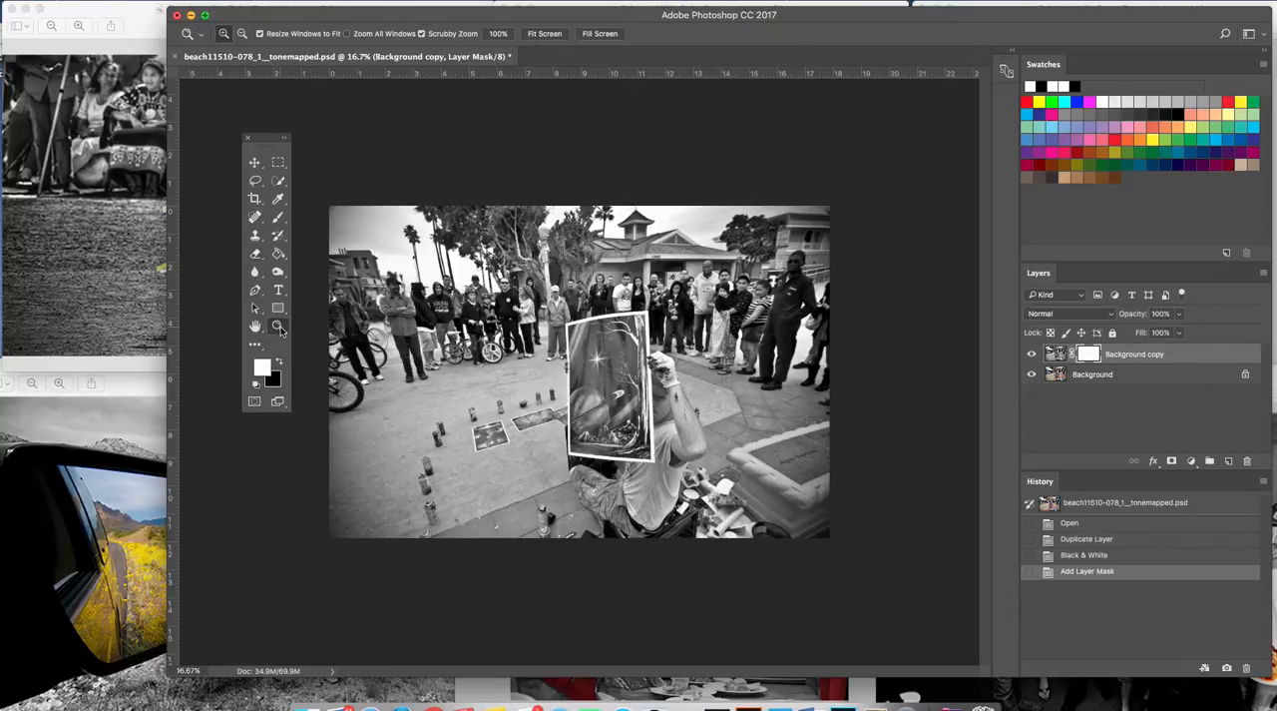
pyautogui.click(605, 359)
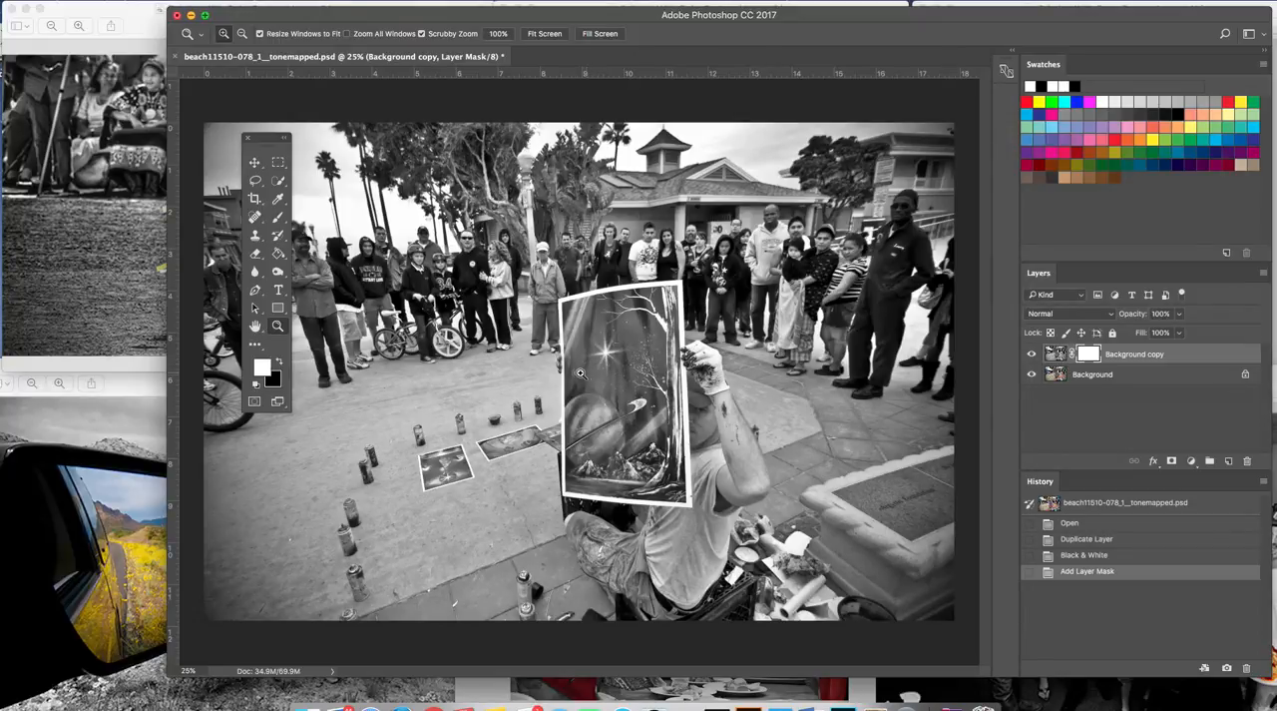
pyautogui.click(259, 257)
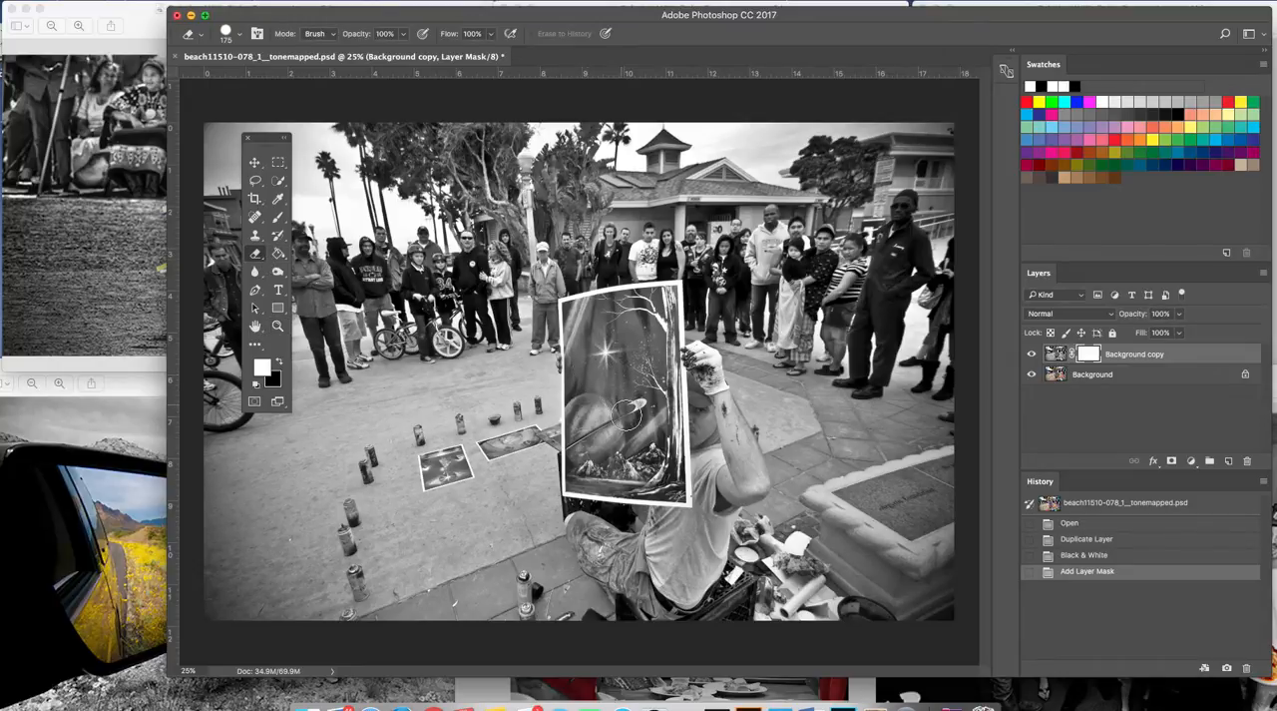
pyautogui.moveTo(628, 454)
pyautogui.mouseDown()
pyautogui.moveTo(649, 309)
pyautogui.moveTo(577, 312)
pyautogui.moveTo(580, 481)
pyautogui.moveTo(712, 494)
pyautogui.moveTo(734, 489)
pyautogui.moveTo(676, 488)
pyautogui.moveTo(750, 471)
pyautogui.mouseUp()
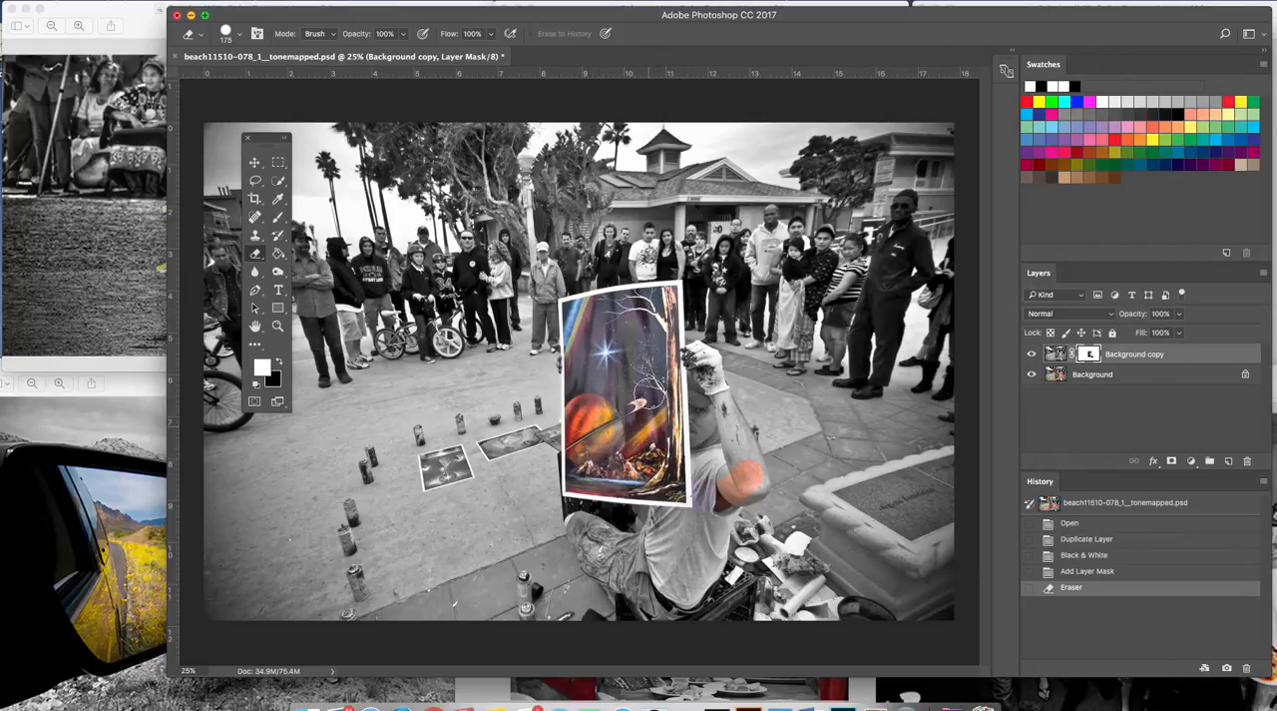
pyautogui.moveTo(621, 307)
pyautogui.mouseDown()
pyautogui.moveTo(622, 398)
pyautogui.moveTo(643, 451)
pyautogui.moveTo(653, 449)
pyautogui.mouseUp()
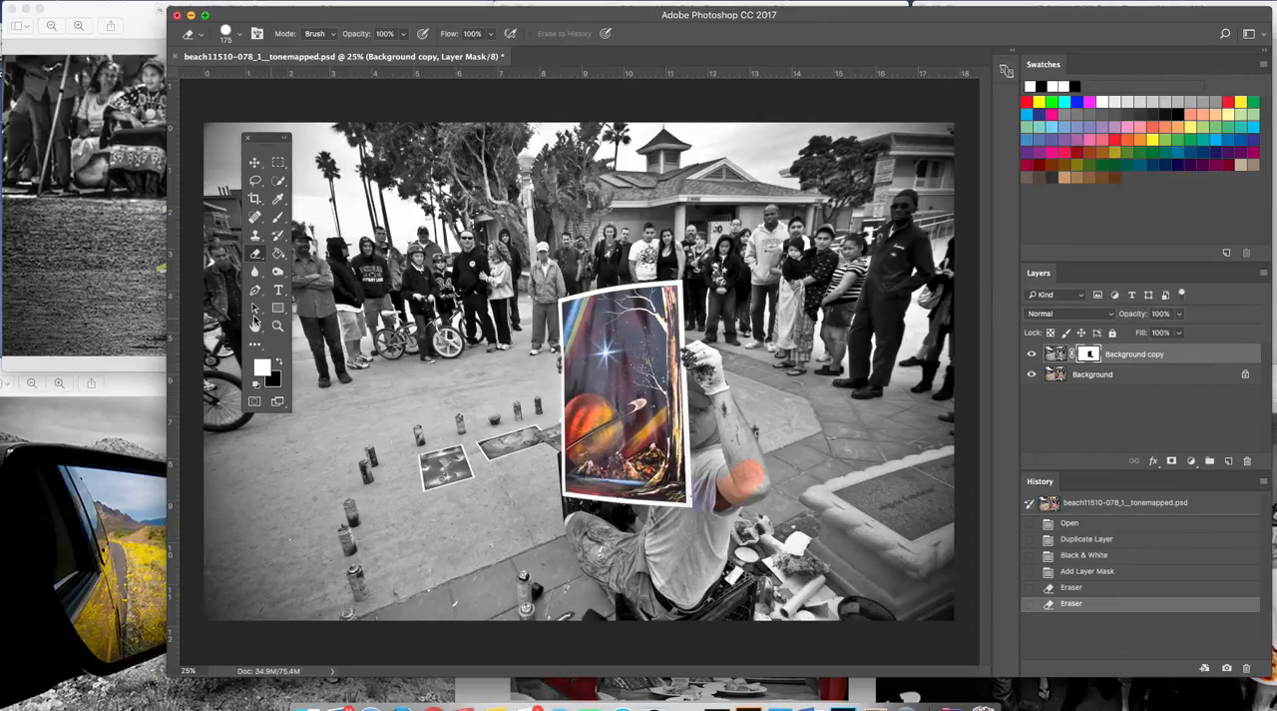
pyautogui.click(281, 365)
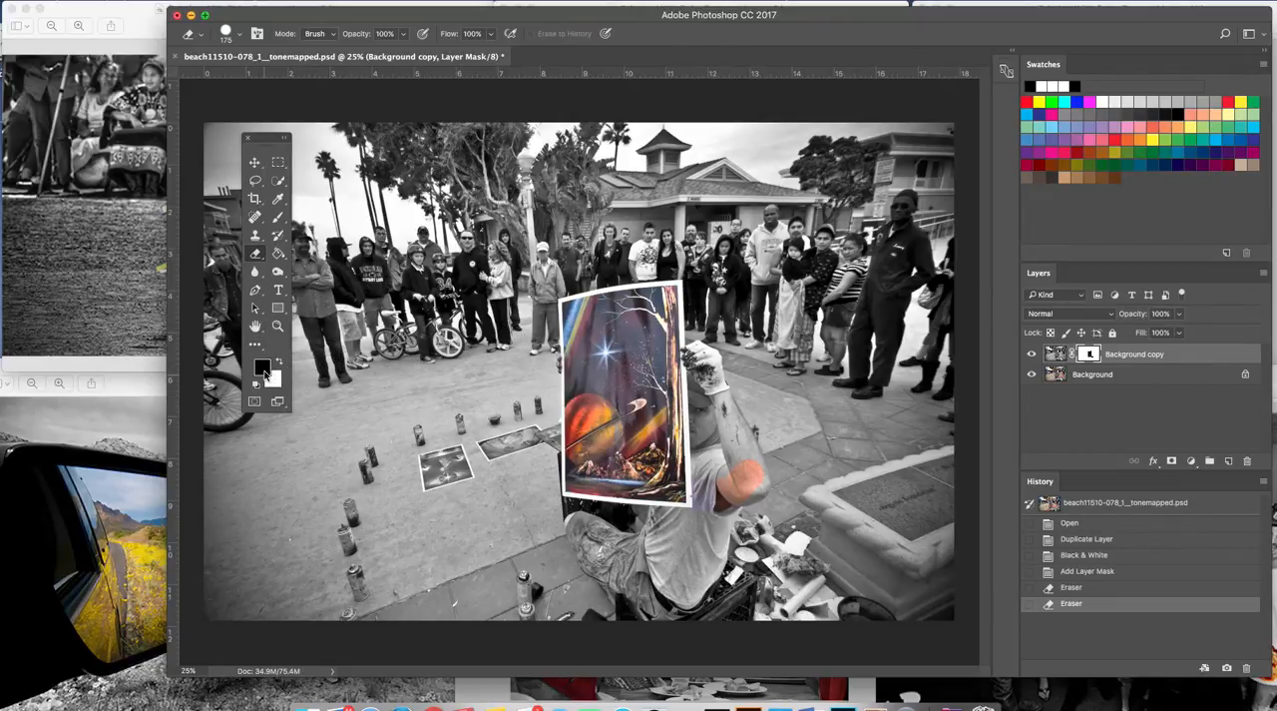
pyautogui.moveTo(773, 477)
pyautogui.mouseDown()
pyautogui.moveTo(760, 497)
pyautogui.moveTo(747, 505)
pyautogui.moveTo(732, 501)
pyautogui.moveTo(730, 477)
pyautogui.moveTo(735, 488)
pyautogui.moveTo(711, 509)
pyautogui.moveTo(709, 477)
pyautogui.moveTo(707, 509)
pyautogui.moveTo(716, 443)
pyautogui.mouseUp()
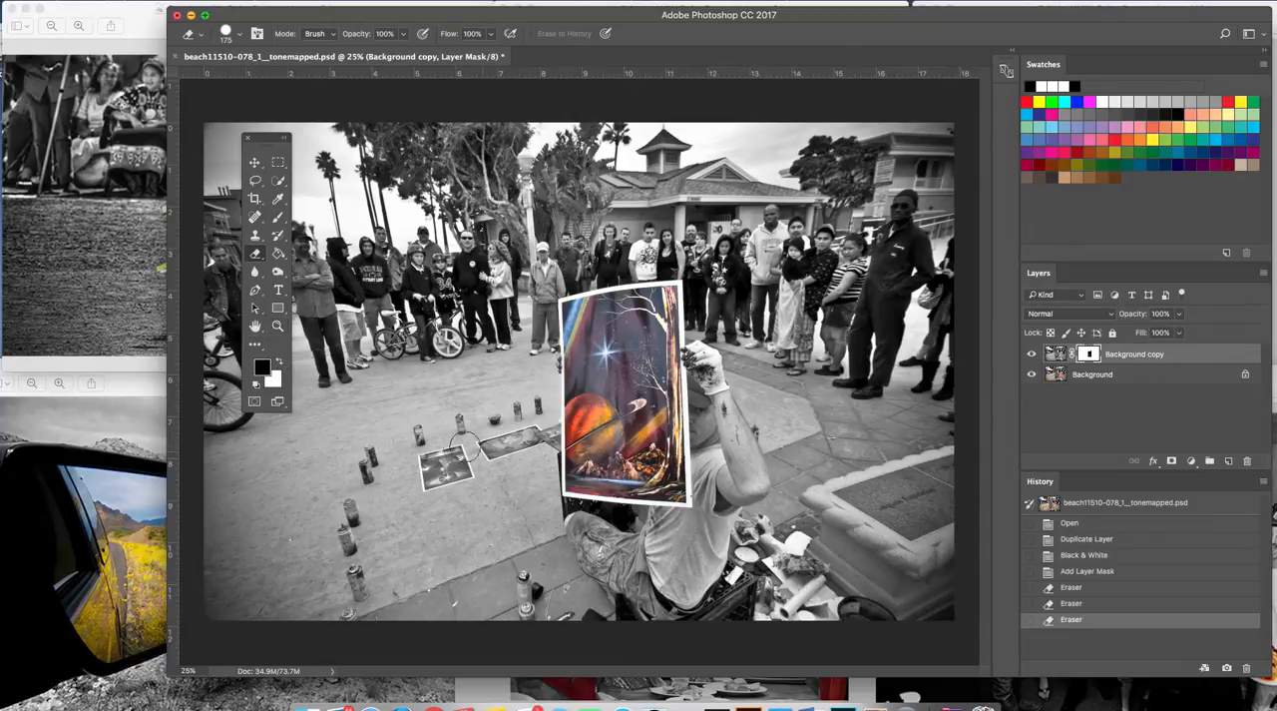
# Choose the regular Eraser tool and reduce its brush size to 45 px for the small paintings on the ground.
pyautogui.click(278, 326)
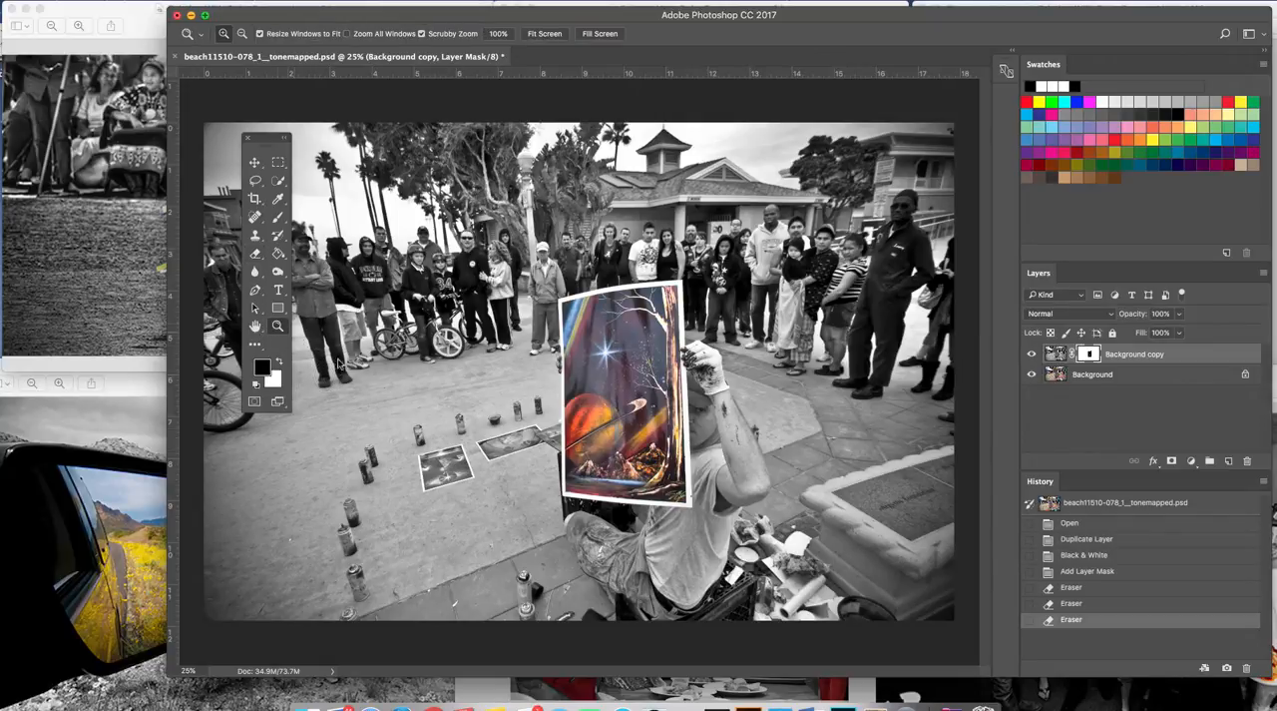
pyautogui.click(478, 464)
pyautogui.click(455, 468)
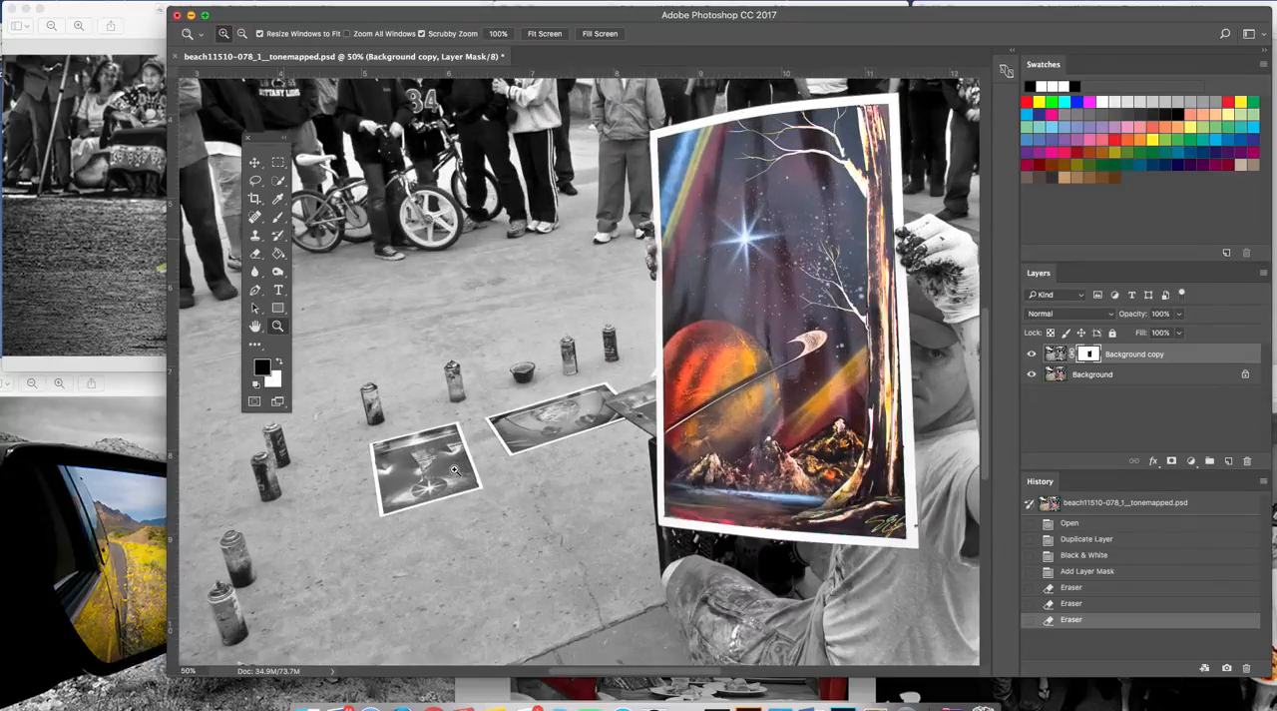
pyautogui.click(452, 469)
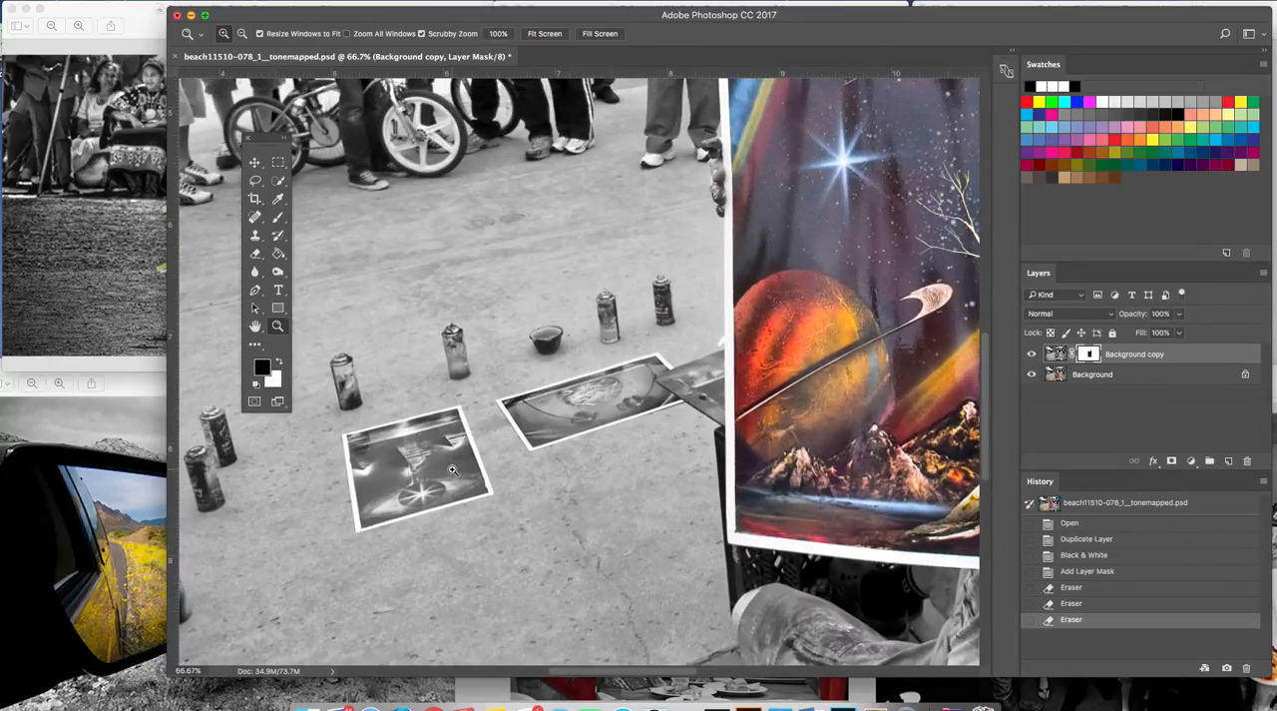
pyautogui.click(452, 469)
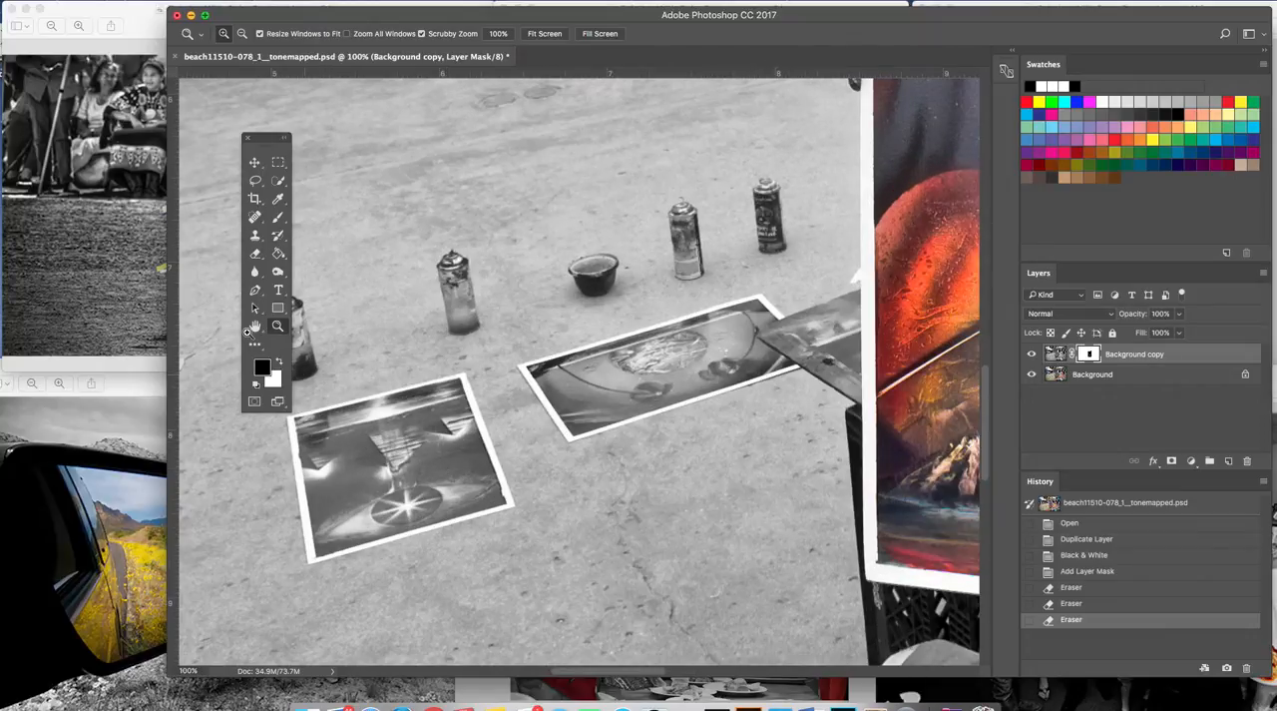
pyautogui.click(257, 255)
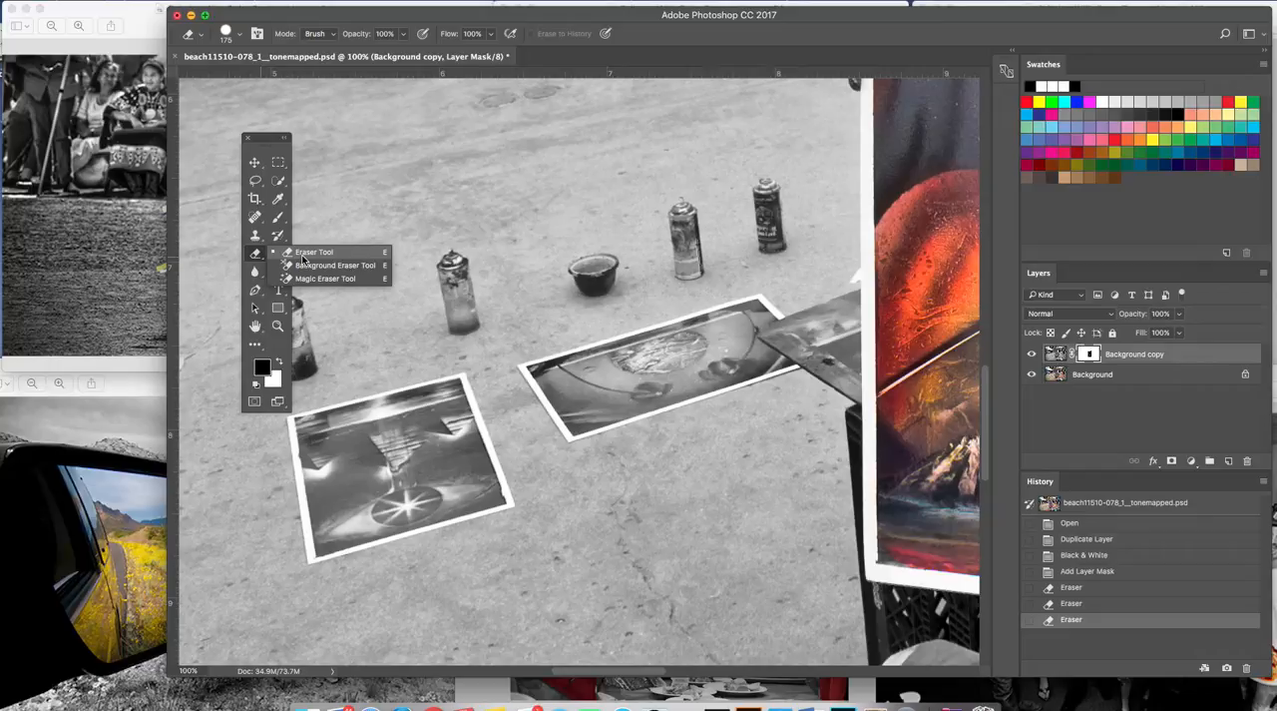
pyautogui.click(303, 255)
pyautogui.press('[')
pyautogui.press('[')
pyautogui.press('[')
pyautogui.press('[')
pyautogui.press('[')
pyautogui.press('[')
pyautogui.press('[')
pyautogui.press('[')
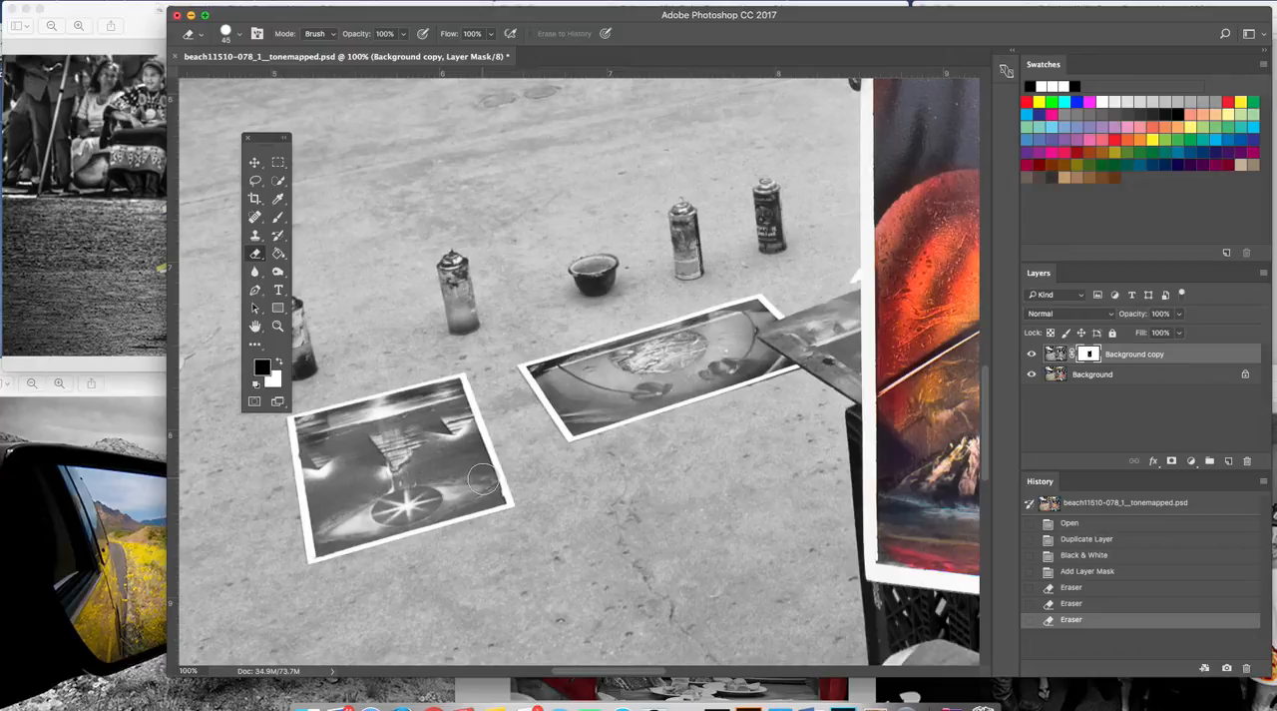
# Make white the foreground color and erase the mask over the square blue painting on the ground to reveal its color.
pyautogui.click(459, 429)
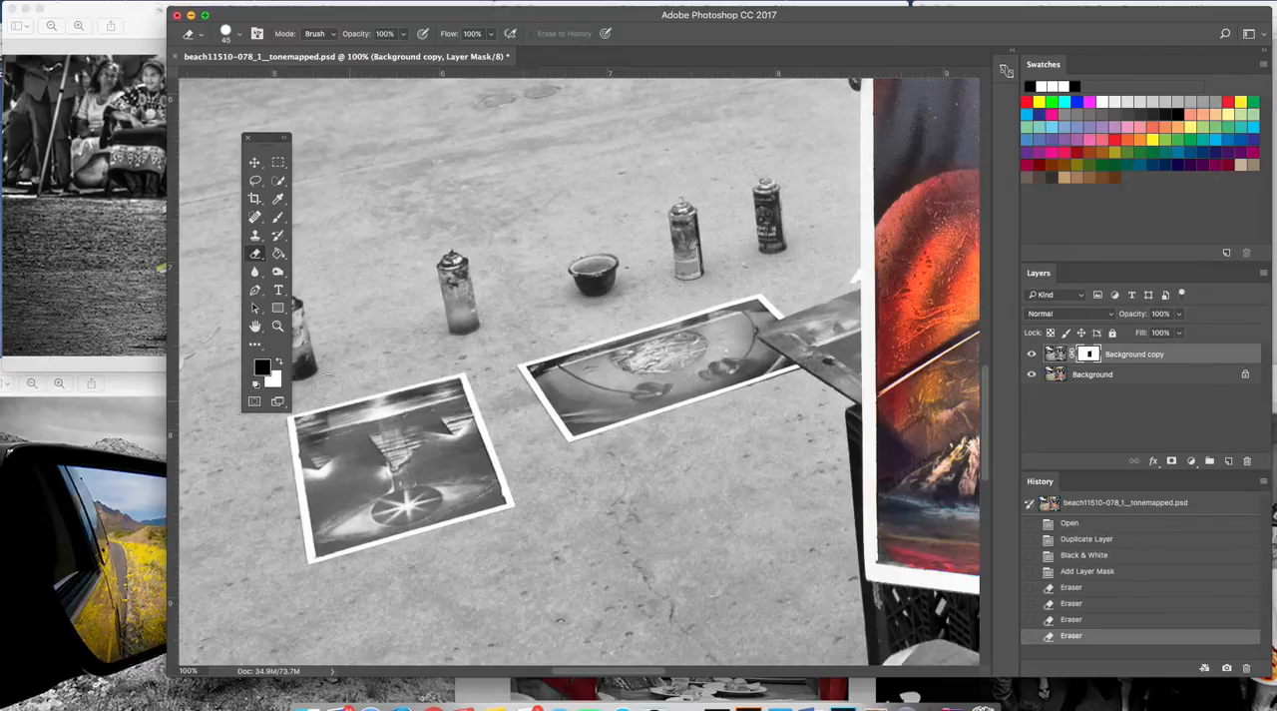
pyautogui.click(280, 365)
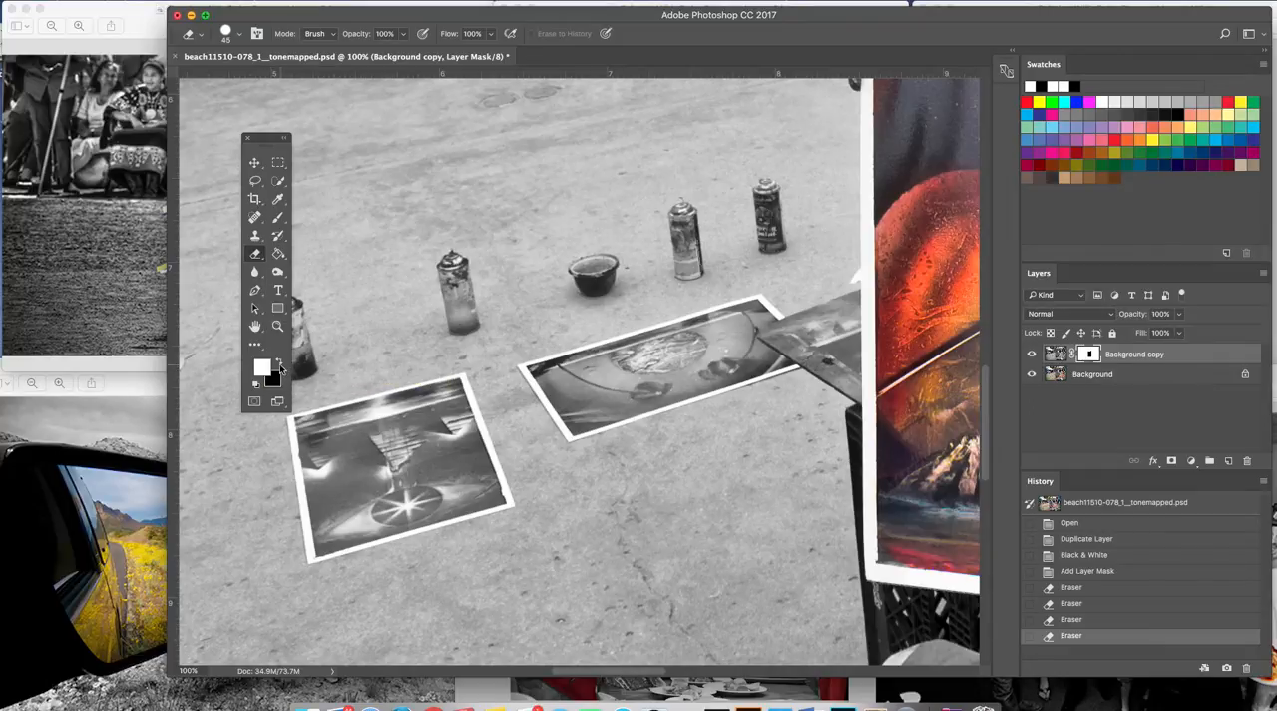
pyautogui.moveTo(485, 491)
pyautogui.mouseDown()
pyautogui.moveTo(457, 395)
pyautogui.moveTo(310, 429)
pyautogui.moveTo(322, 551)
pyautogui.moveTo(447, 501)
pyautogui.moveTo(483, 501)
pyautogui.moveTo(455, 507)
pyautogui.moveTo(455, 449)
pyautogui.moveTo(417, 419)
pyautogui.moveTo(359, 432)
pyautogui.moveTo(335, 461)
pyautogui.moveTo(344, 504)
pyautogui.moveTo(439, 486)
pyautogui.moveTo(419, 446)
pyautogui.moveTo(364, 456)
pyautogui.moveTo(365, 498)
pyautogui.moveTo(425, 466)
pyautogui.moveTo(370, 474)
pyautogui.moveTo(393, 462)
pyautogui.mouseUp()
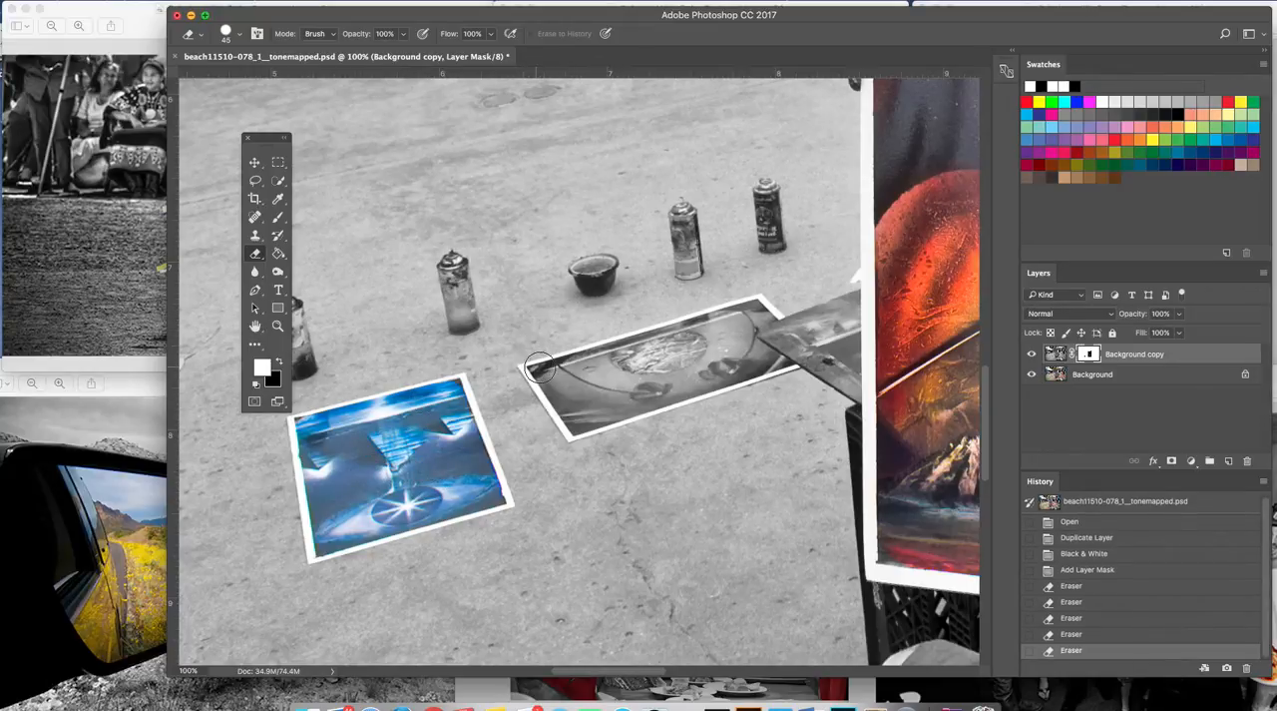
# Erase the mask over the orange painting on the ground, finishing its edges and corners with a 20 px brush.
pyautogui.moveTo(695, 347); pyautogui.dragTo(550, 379)
pyautogui.moveTo(552, 382)
pyautogui.mouseDown()
pyautogui.moveTo(574, 422)
pyautogui.moveTo(763, 360)
pyautogui.moveTo(733, 329)
pyautogui.moveTo(707, 333)
pyautogui.moveTo(628, 359)
pyautogui.moveTo(585, 390)
pyautogui.moveTo(719, 349)
pyautogui.mouseUp()
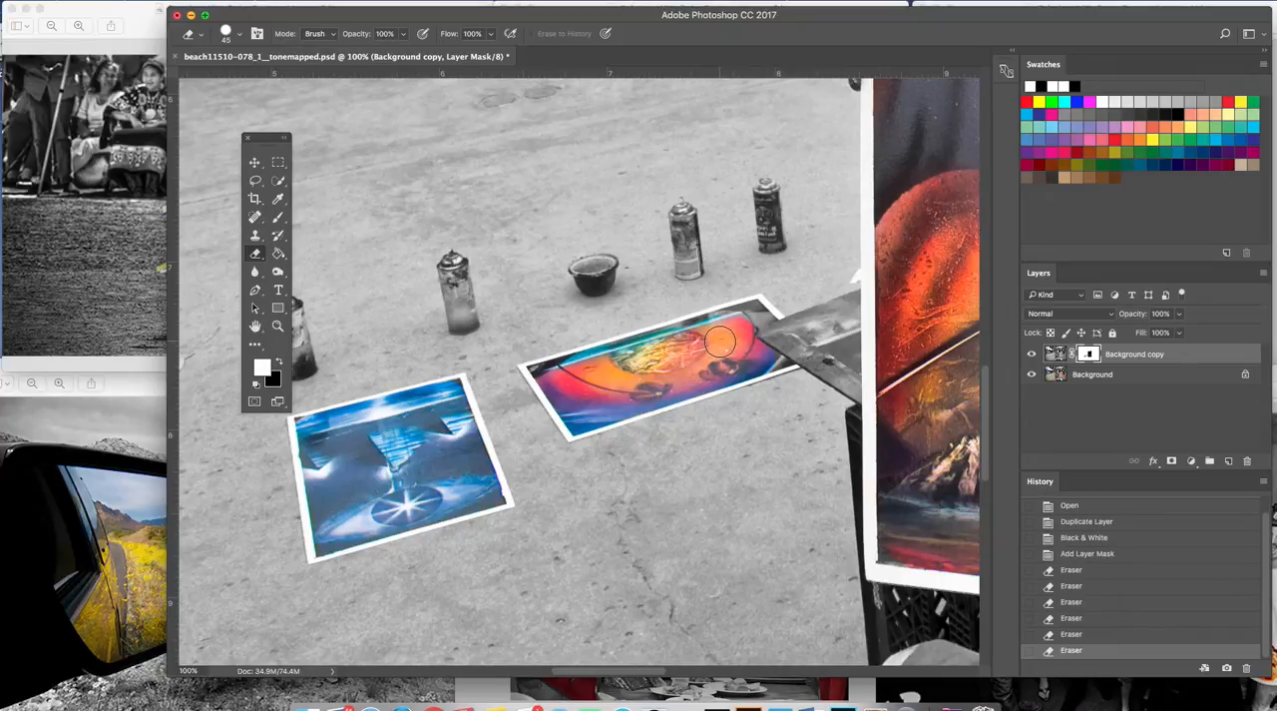
pyautogui.press(']')
pyautogui.press('[')
pyautogui.press('[')
pyautogui.press('[')
pyautogui.moveTo(537, 371); pyautogui.dragTo(603, 373)
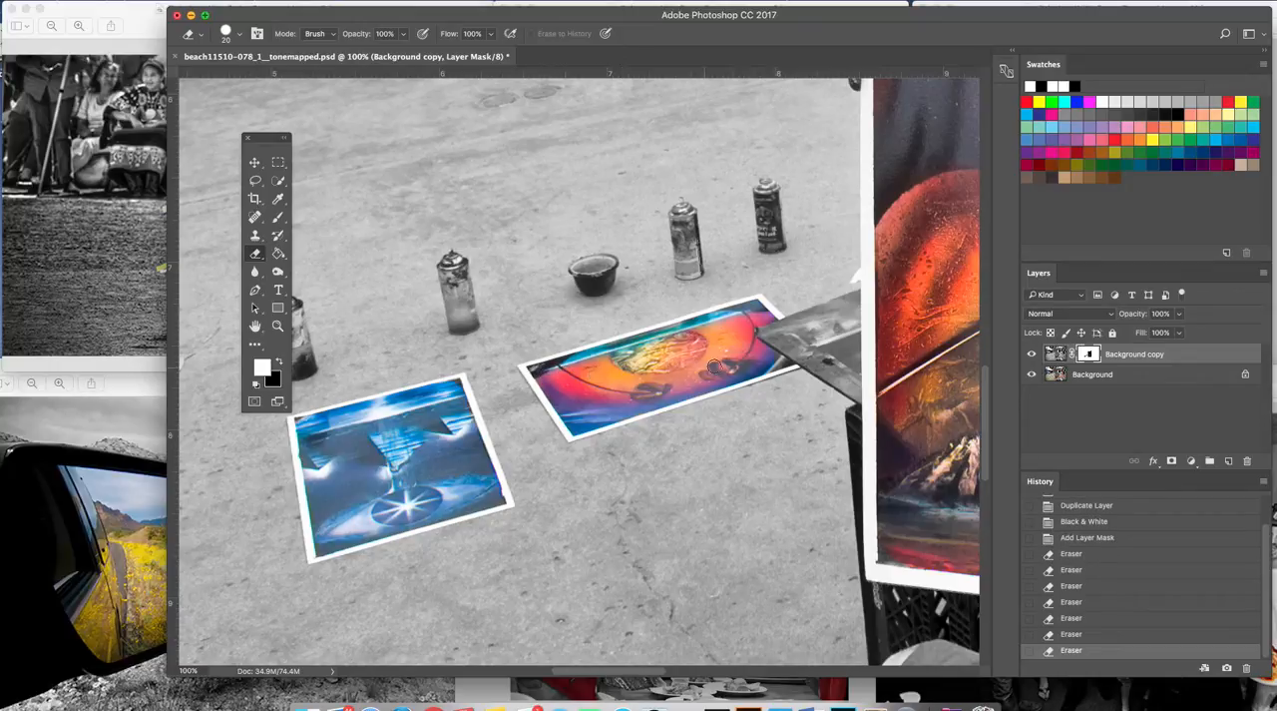
pyautogui.moveTo(770, 362)
pyautogui.mouseDown()
pyautogui.moveTo(785, 363)
pyautogui.moveTo(769, 366)
pyautogui.mouseUp()
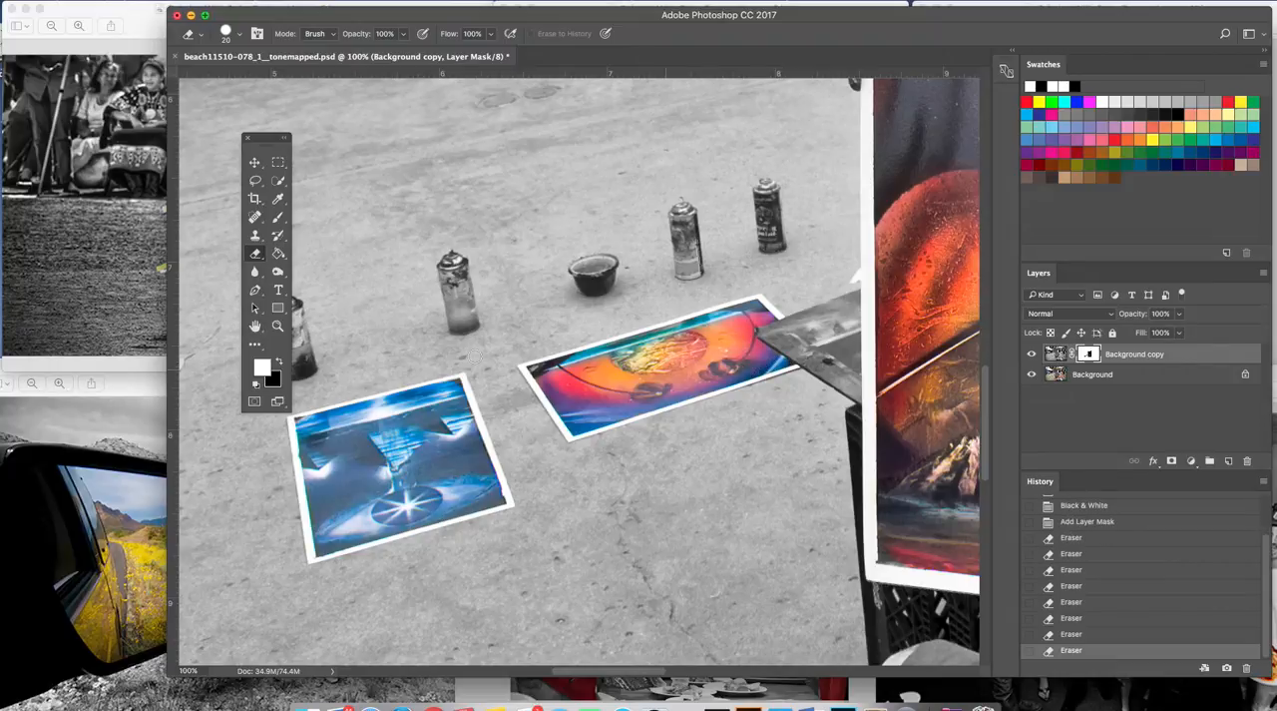
# Examine the whole photo for any painting areas that still need color.
pyautogui.click(277, 326)
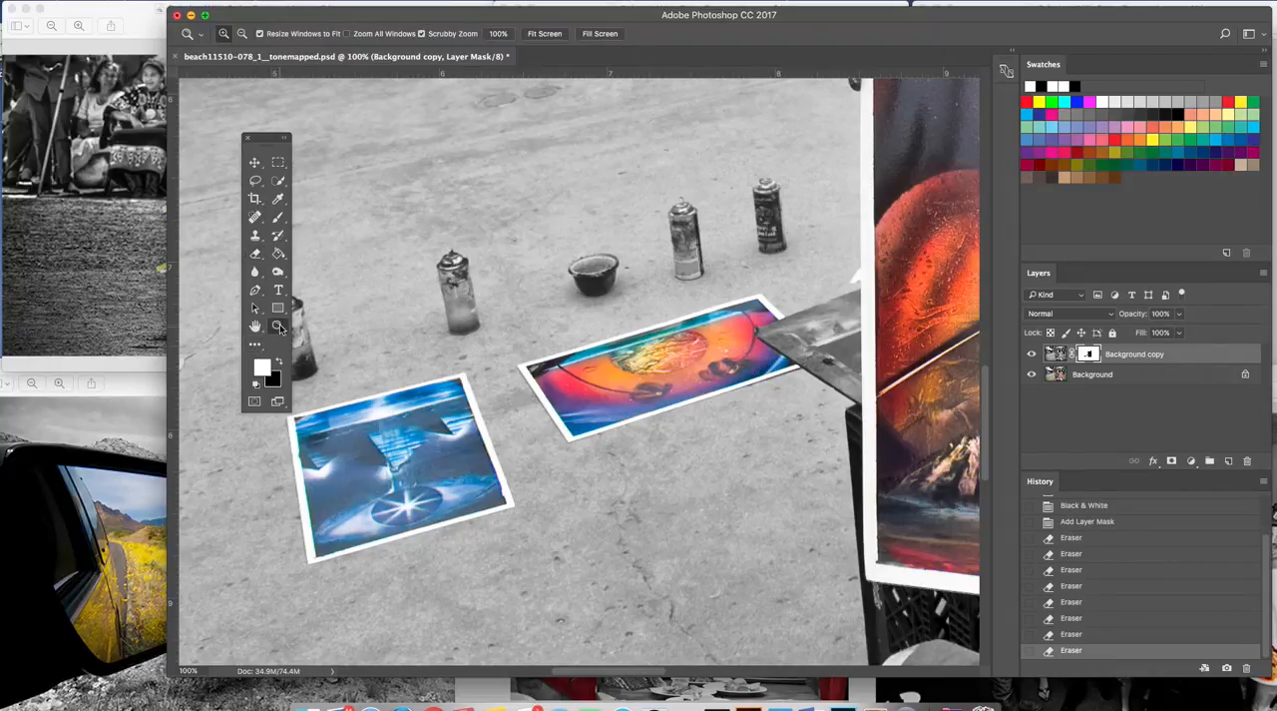
pyautogui.press('alt')
pyautogui.keyDown('alt'); pyautogui.click(514, 287); pyautogui.keyUp('alt')
pyautogui.keyDown('alt'); pyautogui.click(517, 287); pyautogui.keyUp('alt')
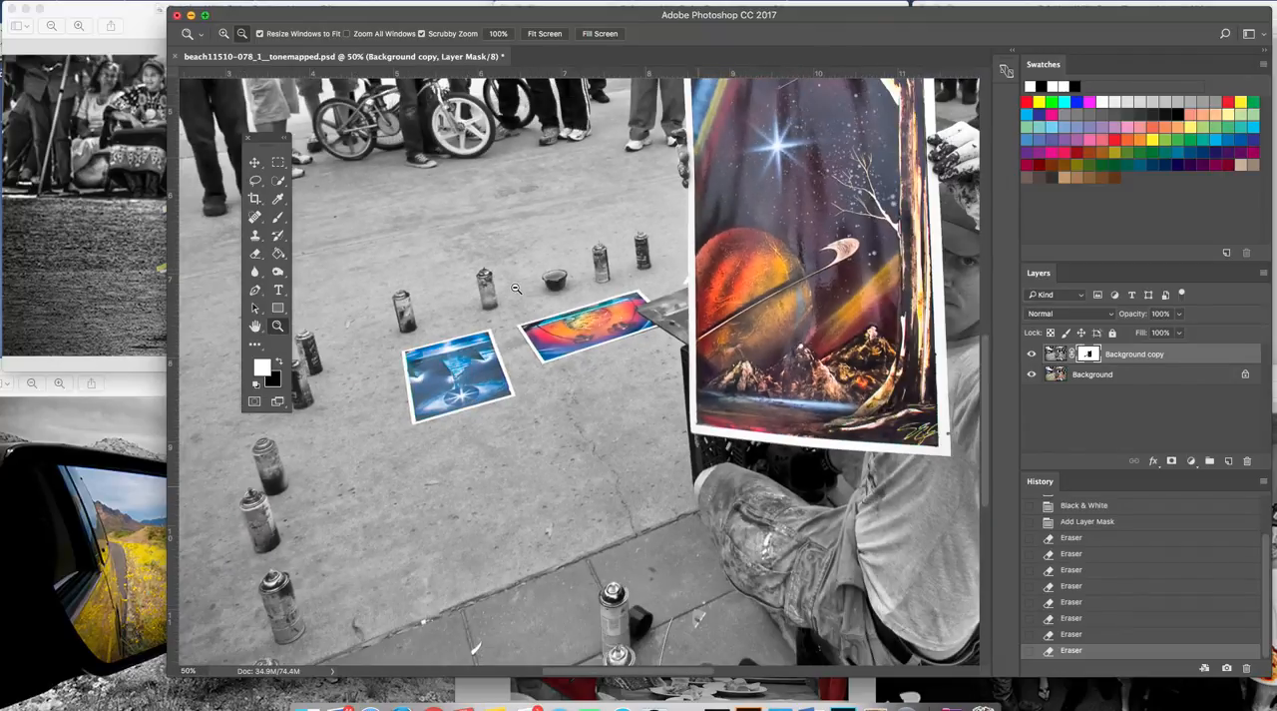
pyautogui.keyDown('alt'); pyautogui.click(715, 322); pyautogui.keyUp('alt')
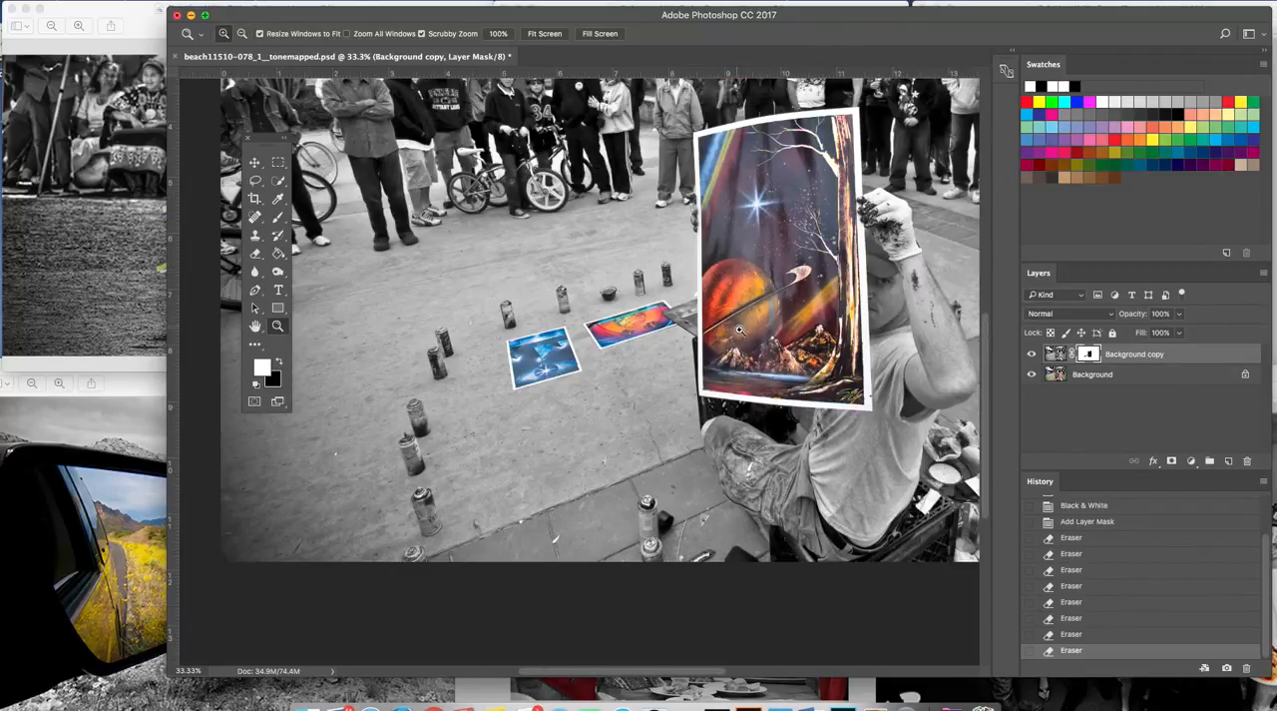
pyautogui.scroll(-1, 846, 440)
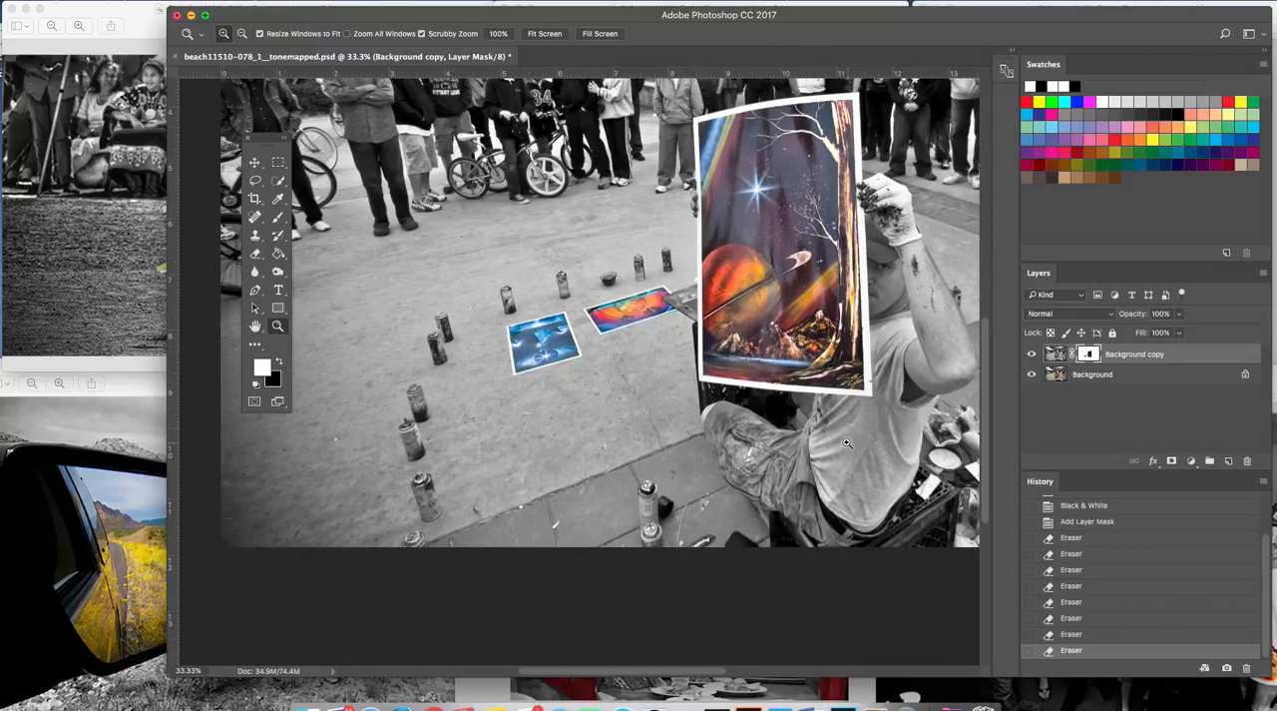
pyautogui.scroll(5, 846, 440)
pyautogui.hscroll(-2, 846, 441)
pyautogui.hscroll(5, 845, 440)
pyautogui.hscroll(-2, 845, 440)
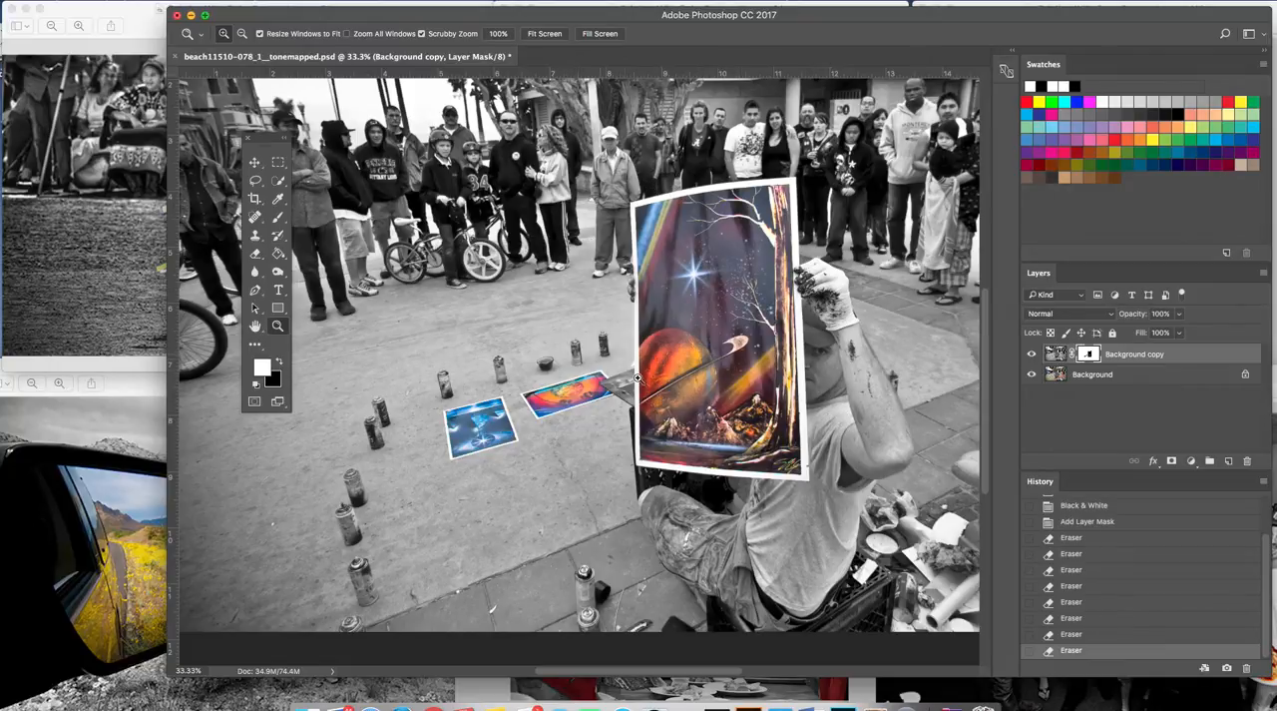
pyautogui.scroll(-4, 677, 314)
pyautogui.scroll(4, 674, 314)
pyautogui.scroll(-1, 675, 314)
pyautogui.scroll(6, 674, 315)
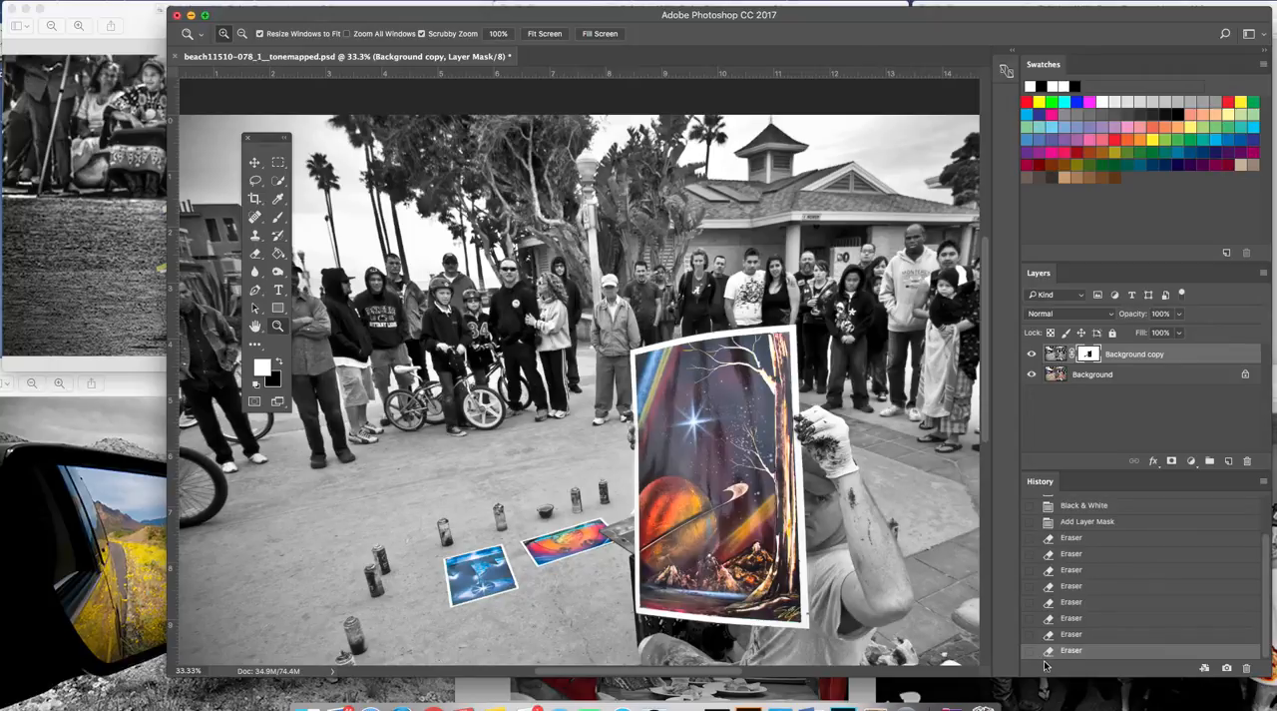
# Compare the image at the first erasing state and the Add Layer Mask state, and return to the latest history state.
pyautogui.click(1064, 542)
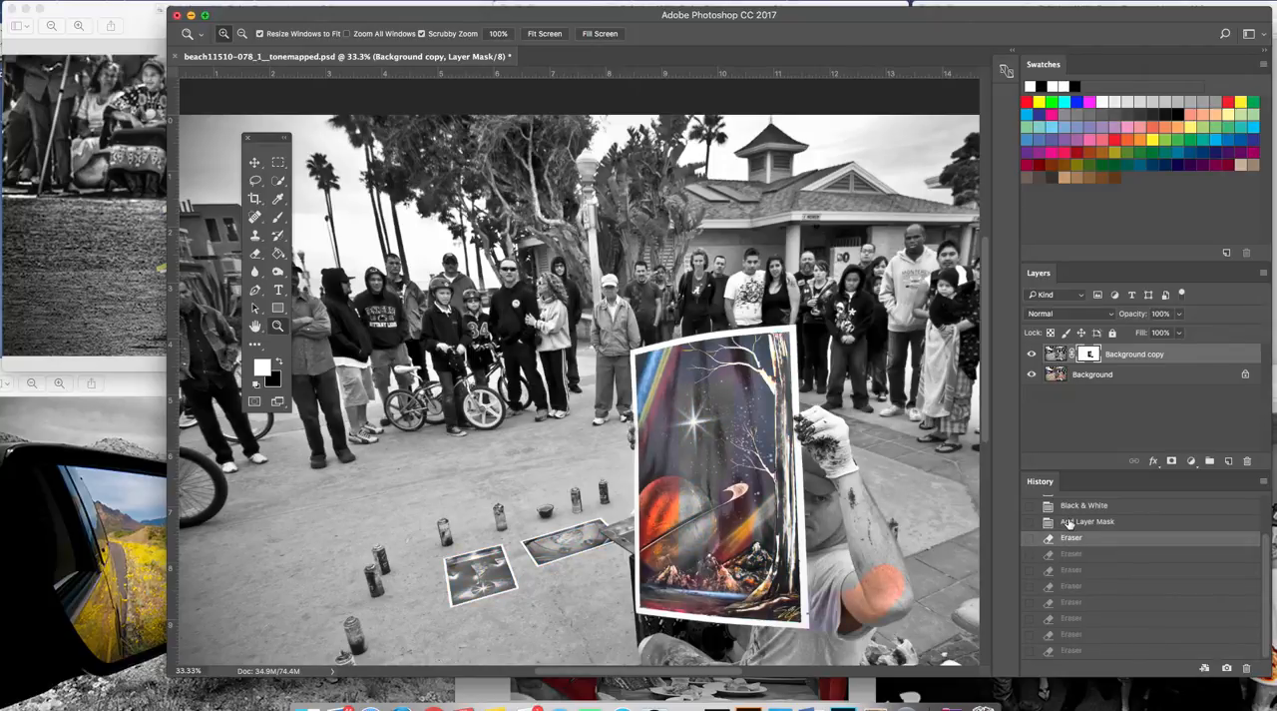
pyautogui.click(1068, 522)
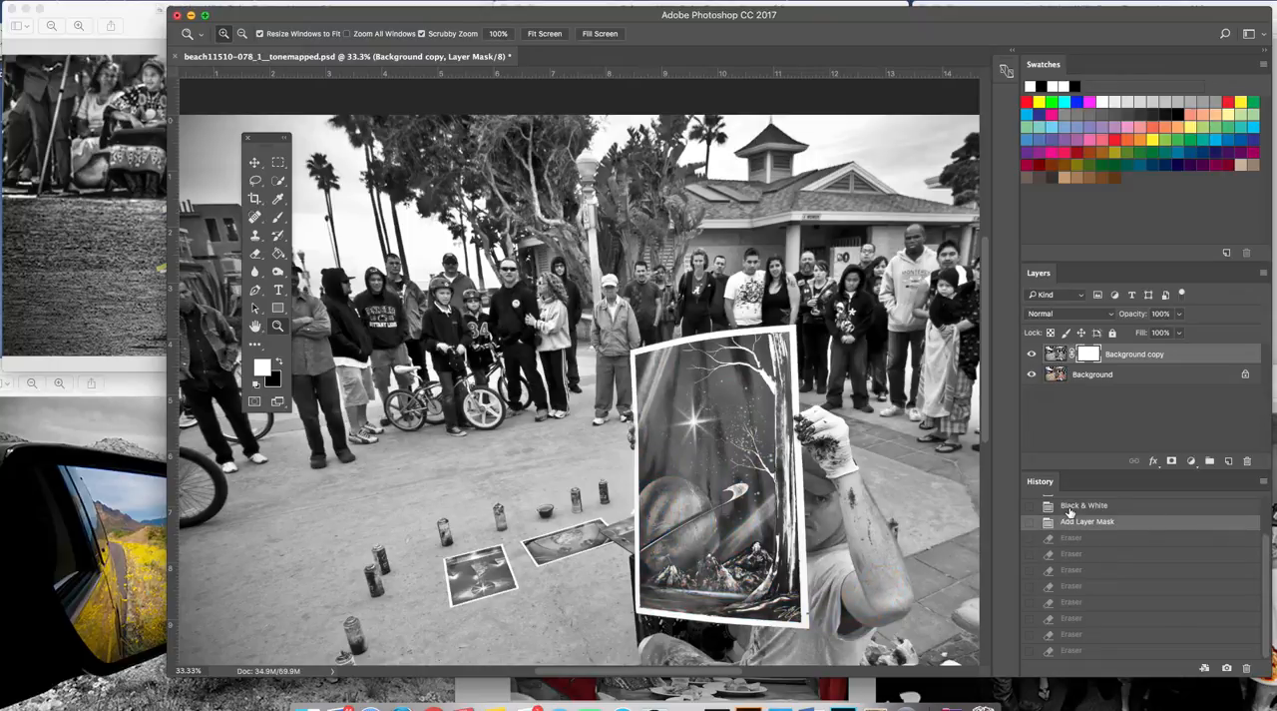
pyautogui.click(1072, 652)
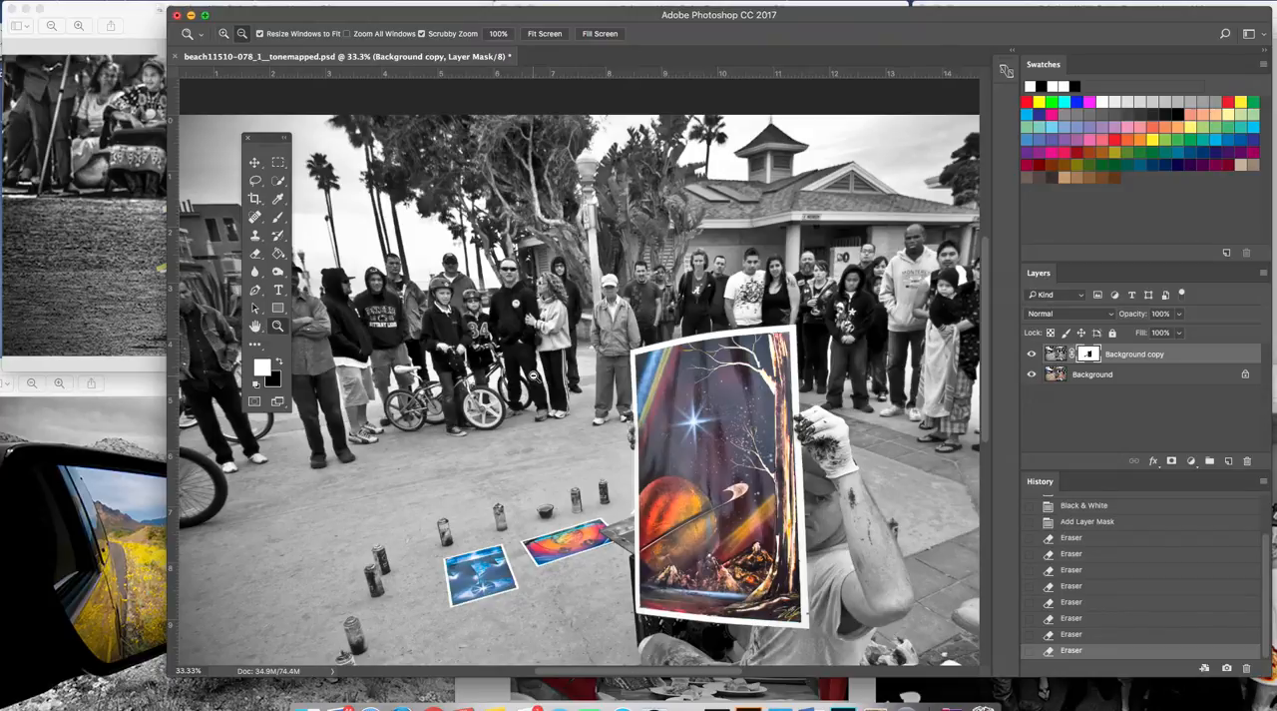
# Show the entire photo and move the floating tools palette down to the photo's lower-left area.
pyautogui.keyDown('alt'); pyautogui.click(534, 375); pyautogui.keyUp('alt')
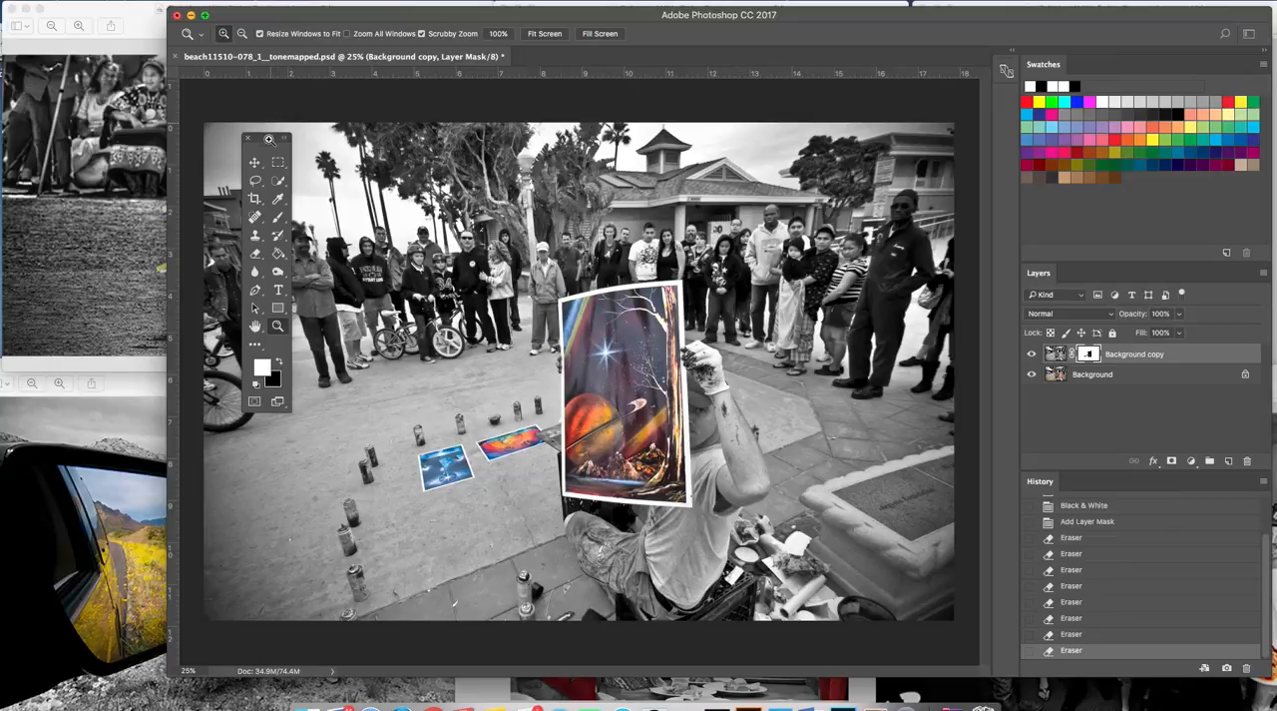
pyautogui.moveTo(264, 145); pyautogui.dragTo(200, 297)
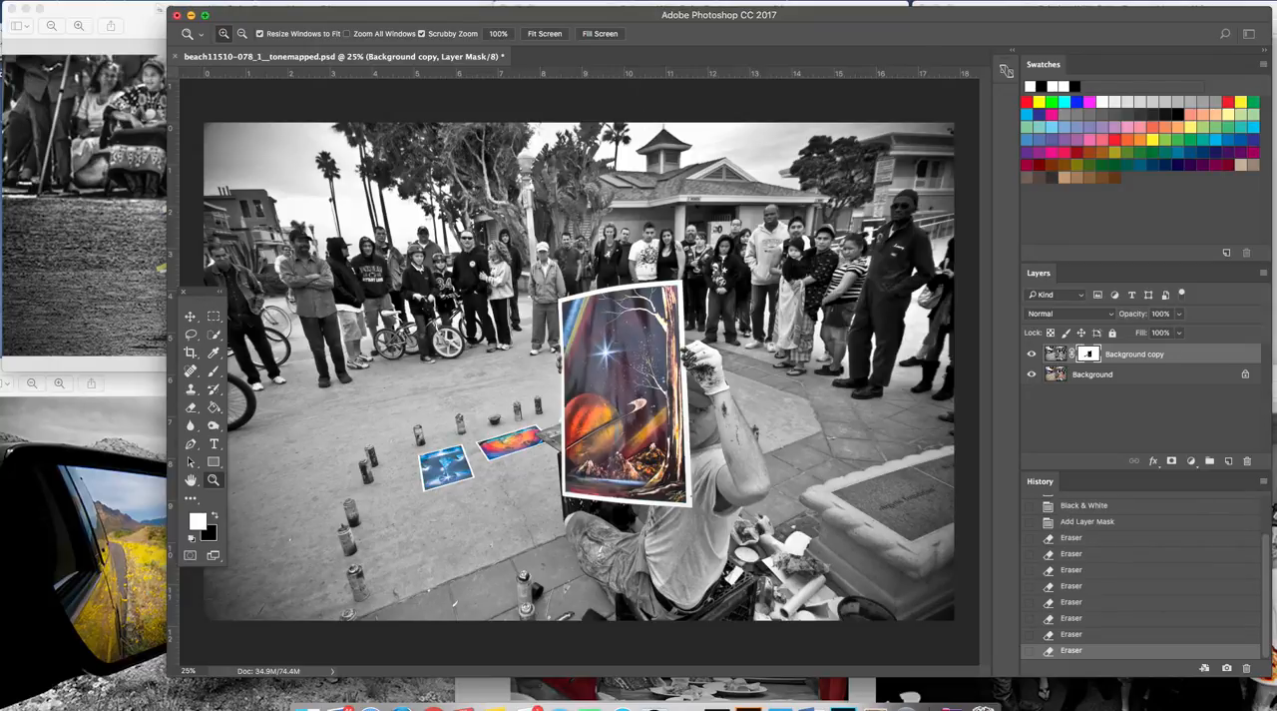
# Start saving the document under a new file with JPEG as the format.
pyautogui.click(104, 2)
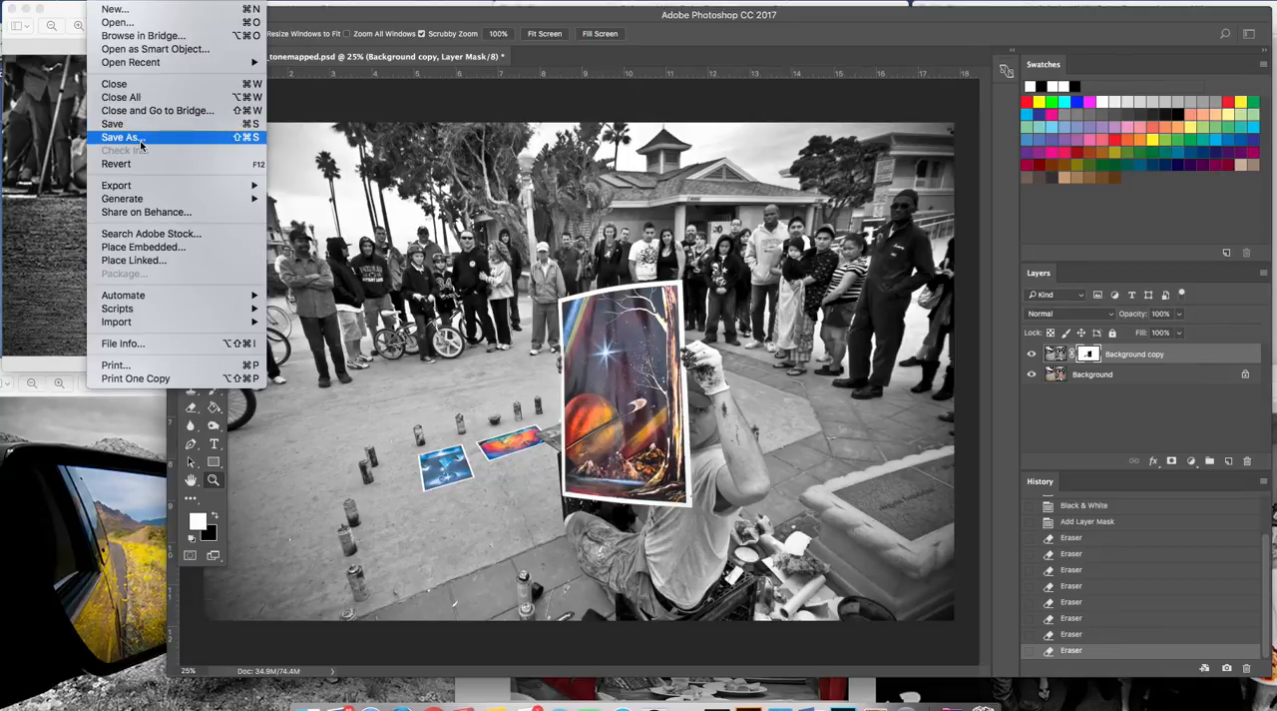
pyautogui.click(140, 144)
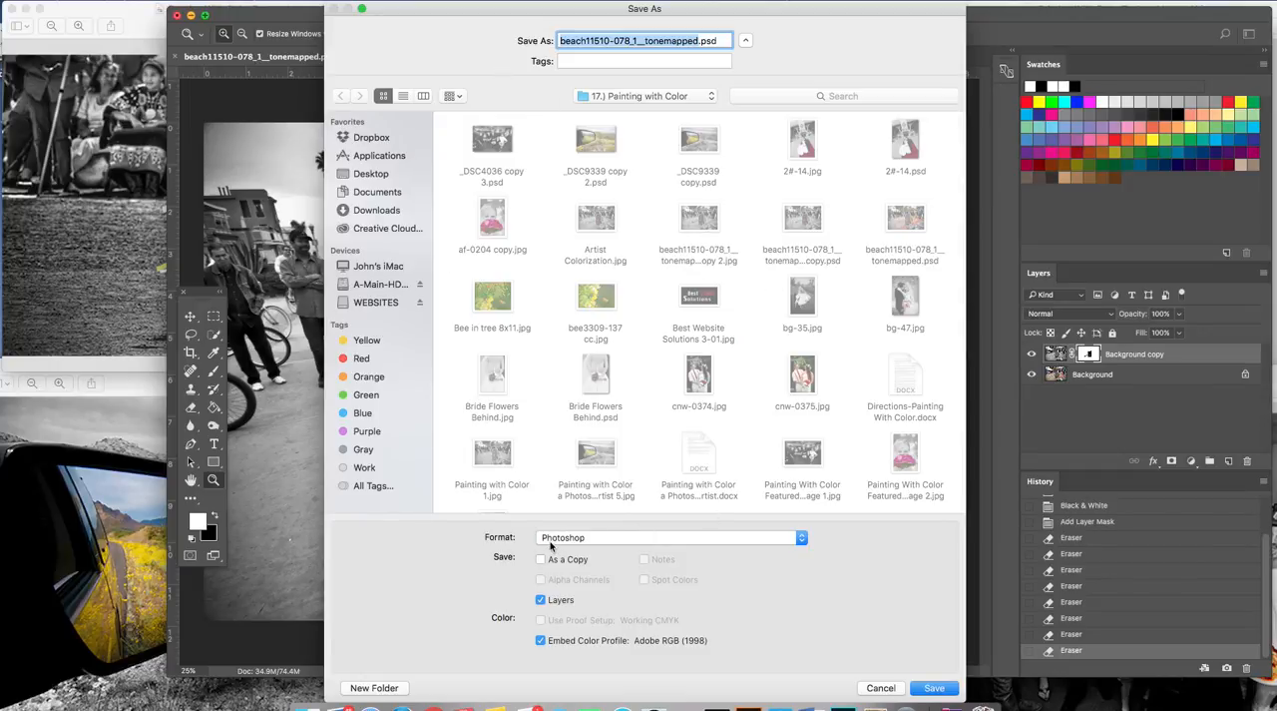
pyautogui.click(803, 539)
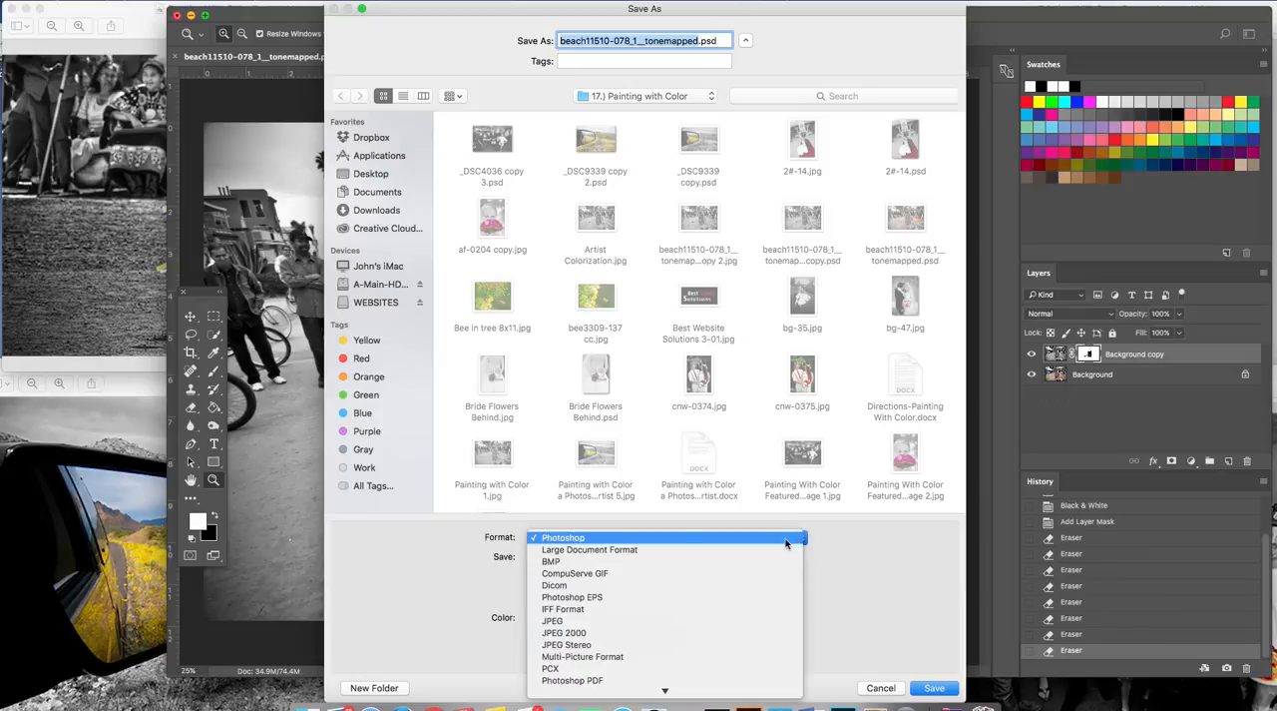
pyautogui.click(562, 623)
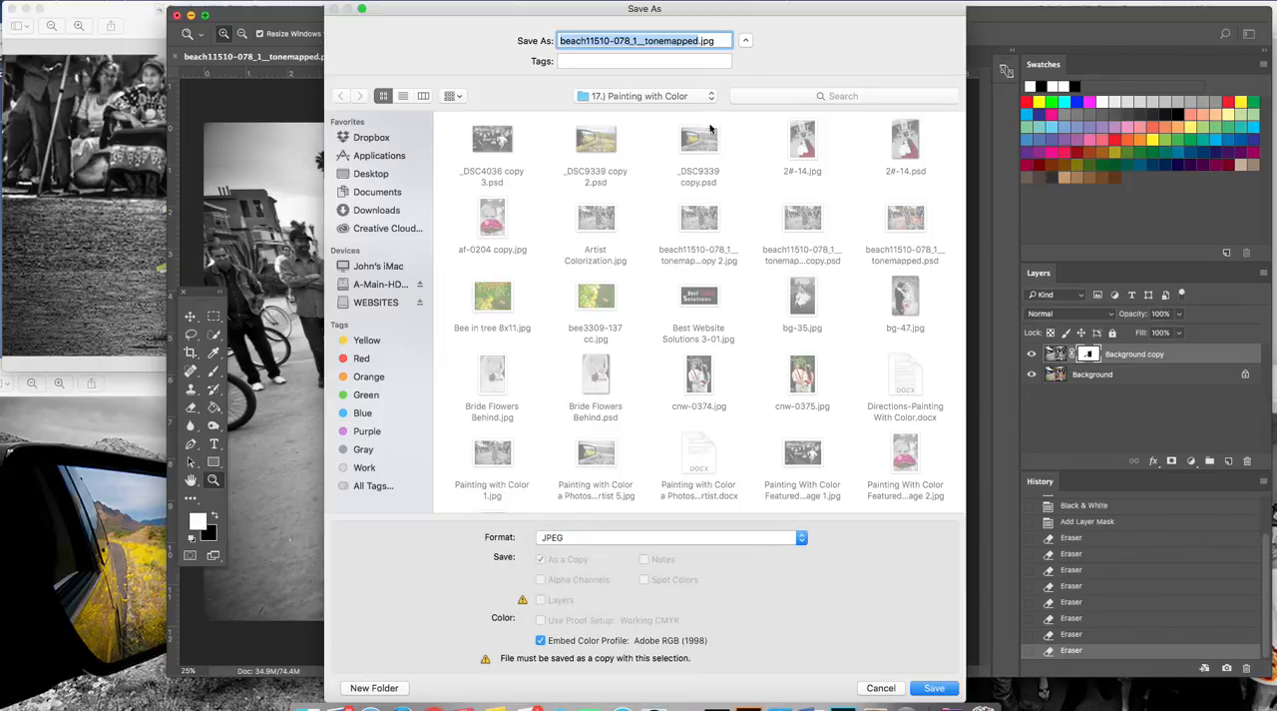
# Name the JPEG copy "Beach Painting with Color" and save it at quality 10 (Maximum) with the Baseline ("Standard") format option.
pyautogui.click(700, 40)
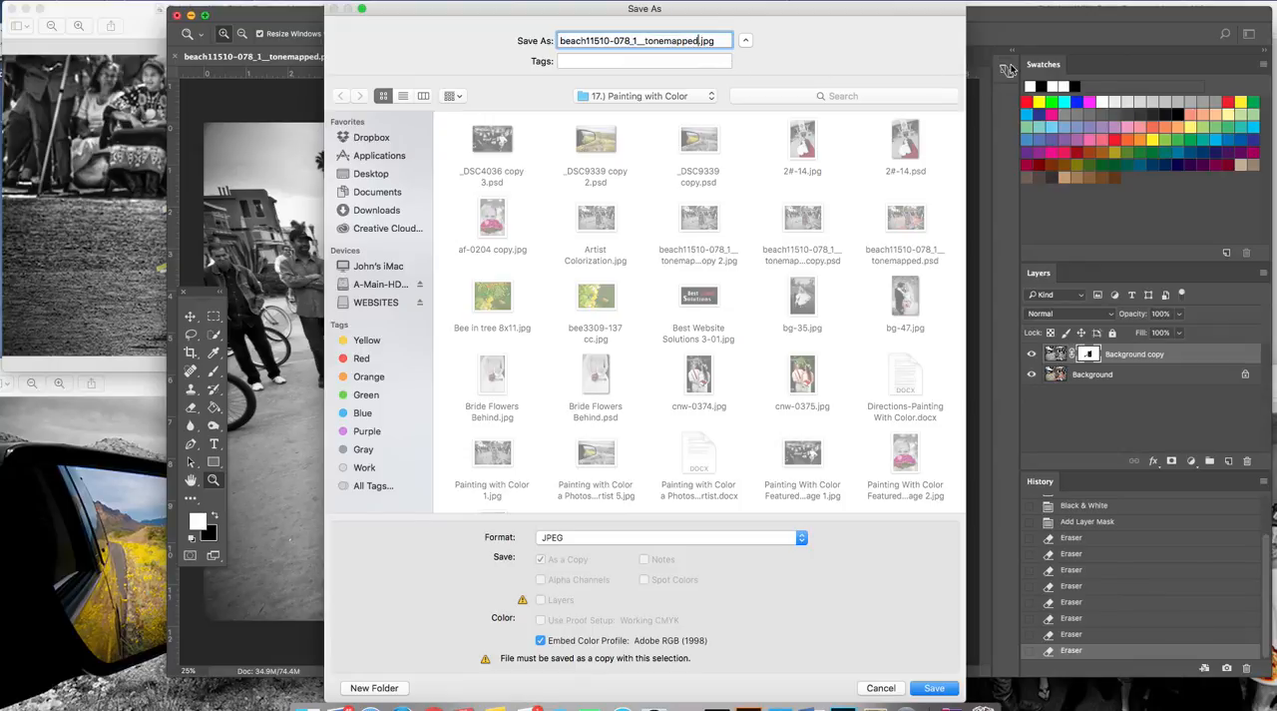
pyautogui.press('BackSpace')
pyautogui.press('BackSpace')
pyautogui.press('BackSpace')
pyautogui.press('BackSpace')
pyautogui.press('BackSpace')
pyautogui.press('BackSpace')
pyautogui.press('BackSpace')
pyautogui.press('BackSpace')
pyautogui.press('BackSpace')
pyautogui.press('BackSpace')
pyautogui.press('BackSpace')
pyautogui.press('BackSpace')
pyautogui.press('BackSpace')
pyautogui.press('BackSpace')
pyautogui.press('BackSpace')
pyautogui.press('BackSpace')
pyautogui.press('BackSpace')
pyautogui.press('BackSpace')
pyautogui.press('BackSpace')
pyautogui.press('BackSpace')
pyautogui.press('BackSpace')
pyautogui.press('BackSpace')
pyautogui.press('BackSpace')
pyautogui.press('BackSpace')
pyautogui.press('BackSpace')
pyautogui.press('BackSpace')
pyautogui.press('BackSpace')
pyautogui.press('BackSpace')
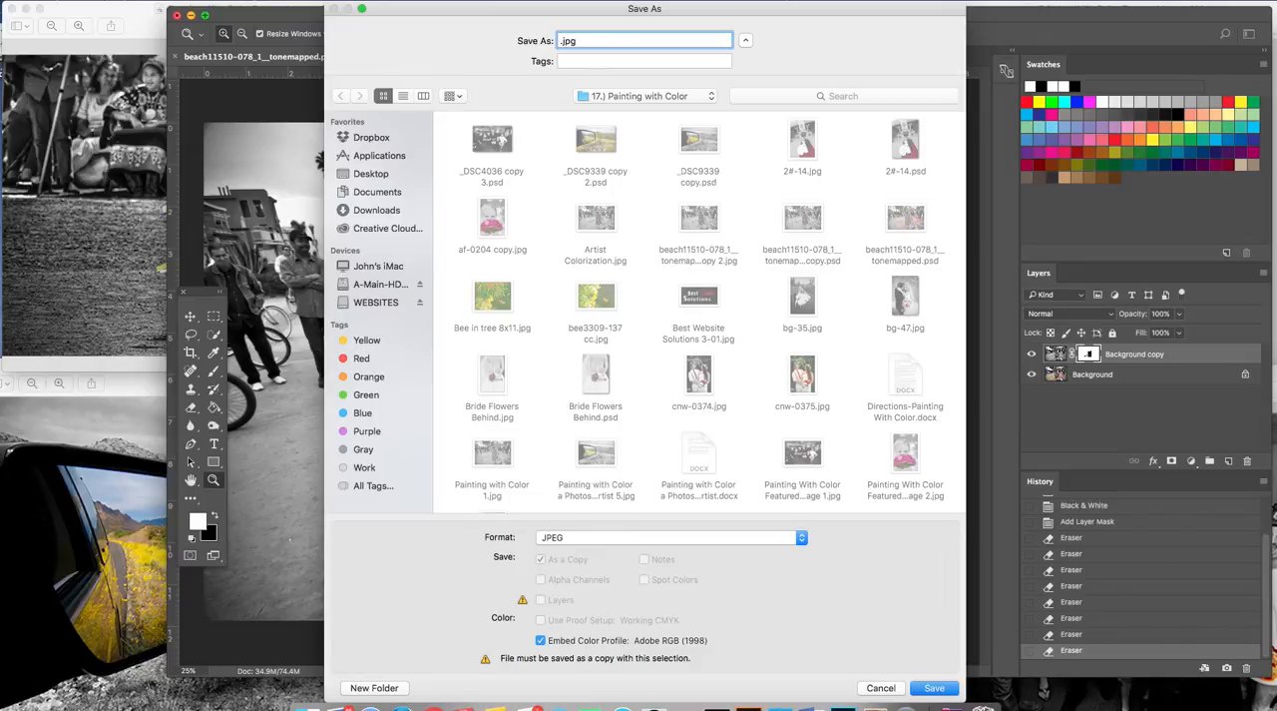
pyautogui.write('Beac')
pyautogui.write('h ')
pyautogui.write('B&')
pyautogui.write('W')
pyautogui.press('BackSpace')
pyautogui.press('BackSpace')
pyautogui.press('BackSpace')
pyautogui.write('F')
pyautogui.write('aintin')
pyautogui.write('g ')
pyautogui.write('with ')
pyautogui.write('Colo')
pyautogui.write('r')
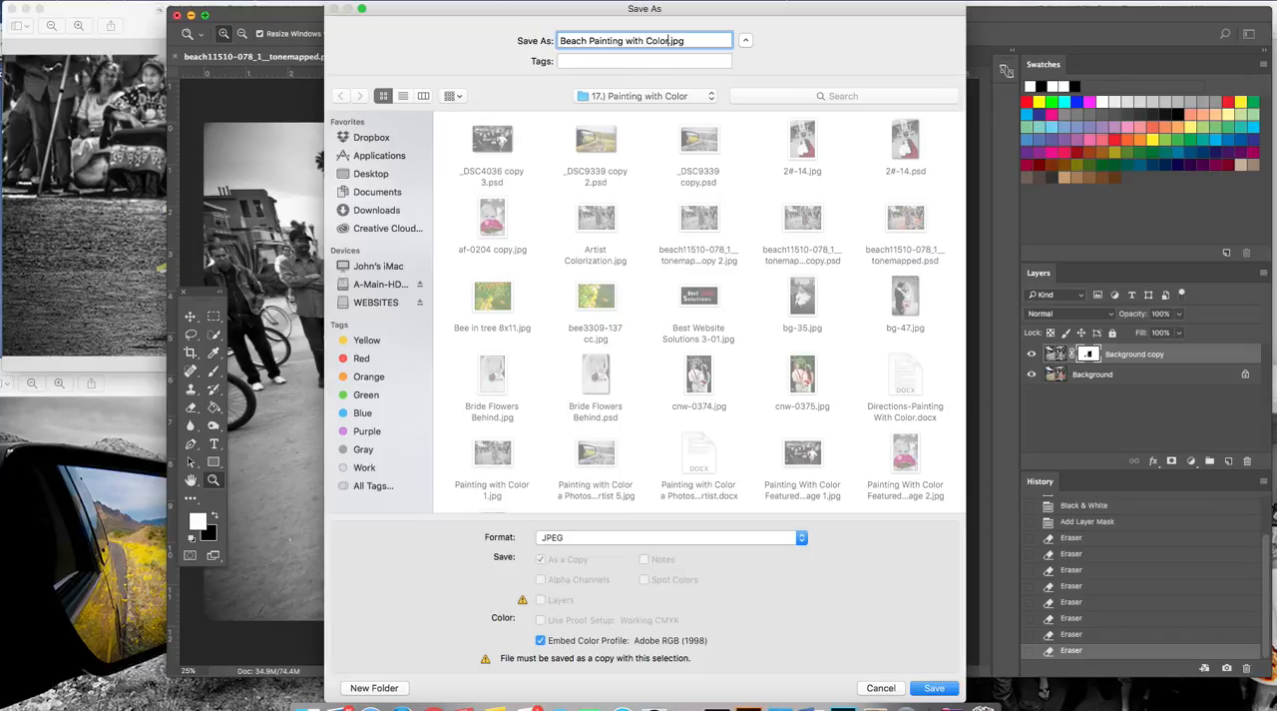
pyautogui.click(933, 688)
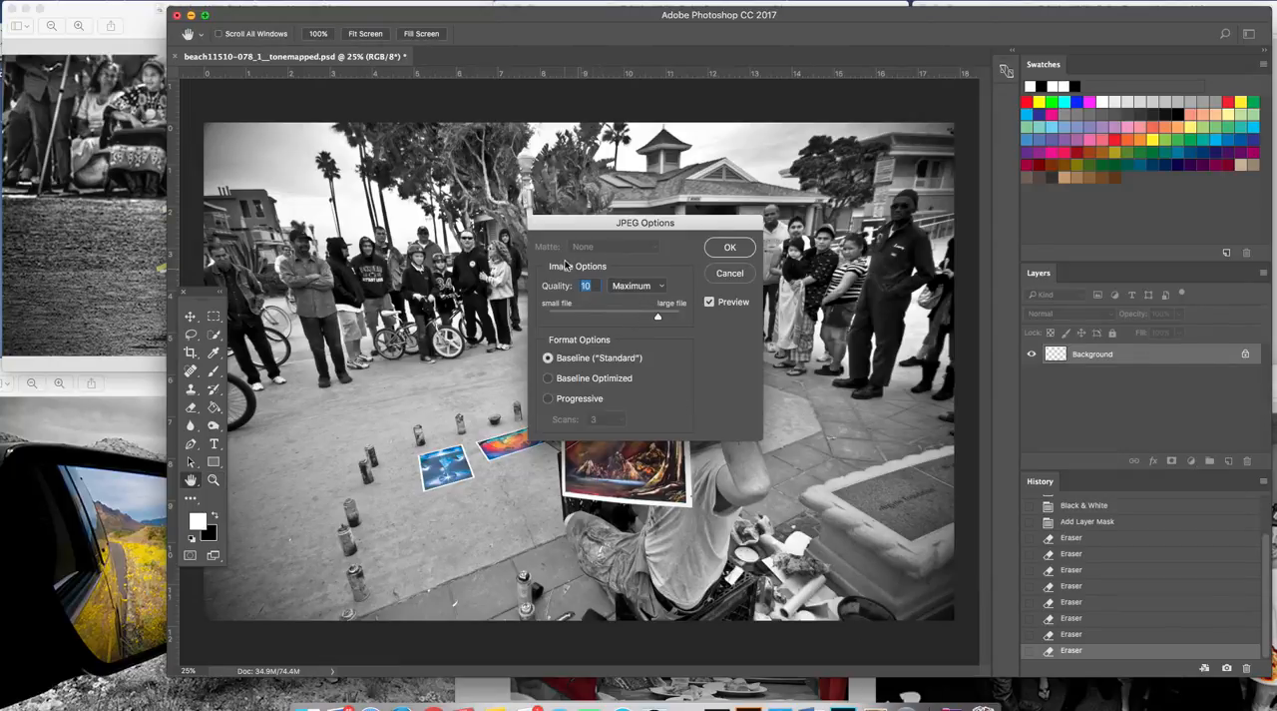
pyautogui.click(731, 248)
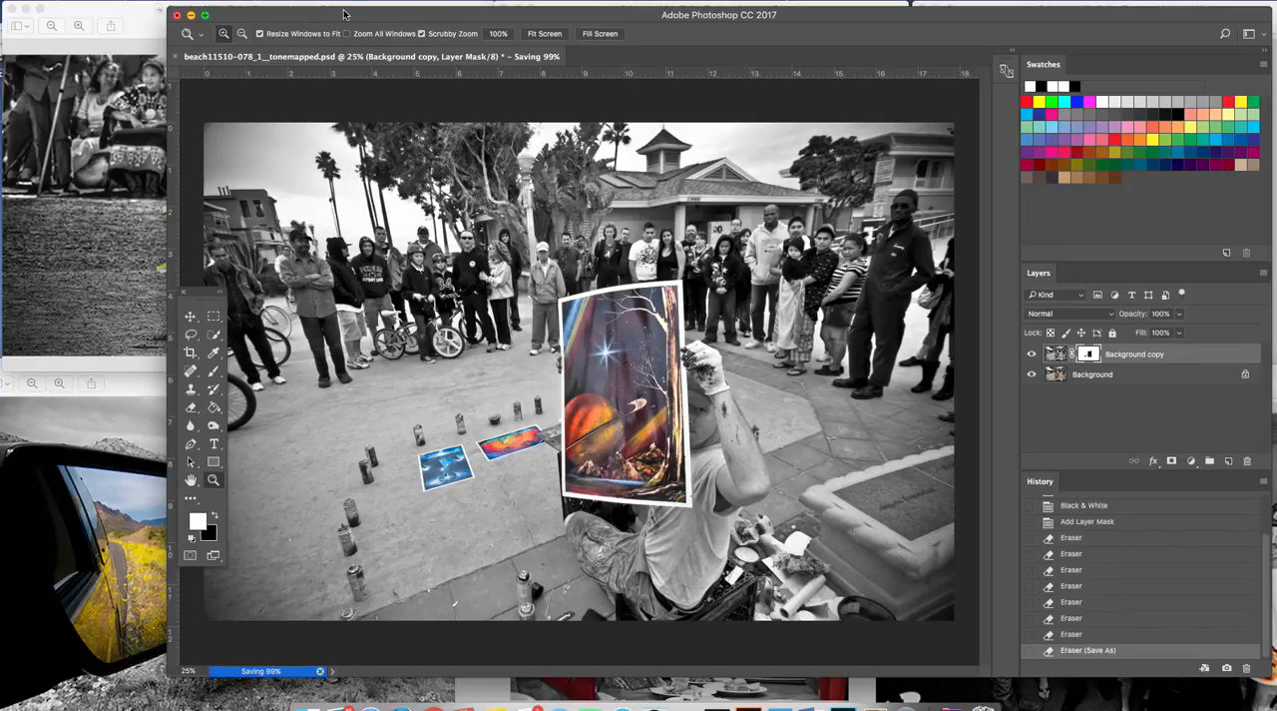
# Switch to Finder and open Beach Painting with Color.jpg from the "17.) Painting with Color" folder to examine the saved result.
pyautogui.click(307, 707)
pyautogui.moveTo(693, 73)
pyautogui.mouseDown()
pyautogui.moveTo(813, 74)
pyautogui.moveTo(731, 39)
pyautogui.mouseUp()
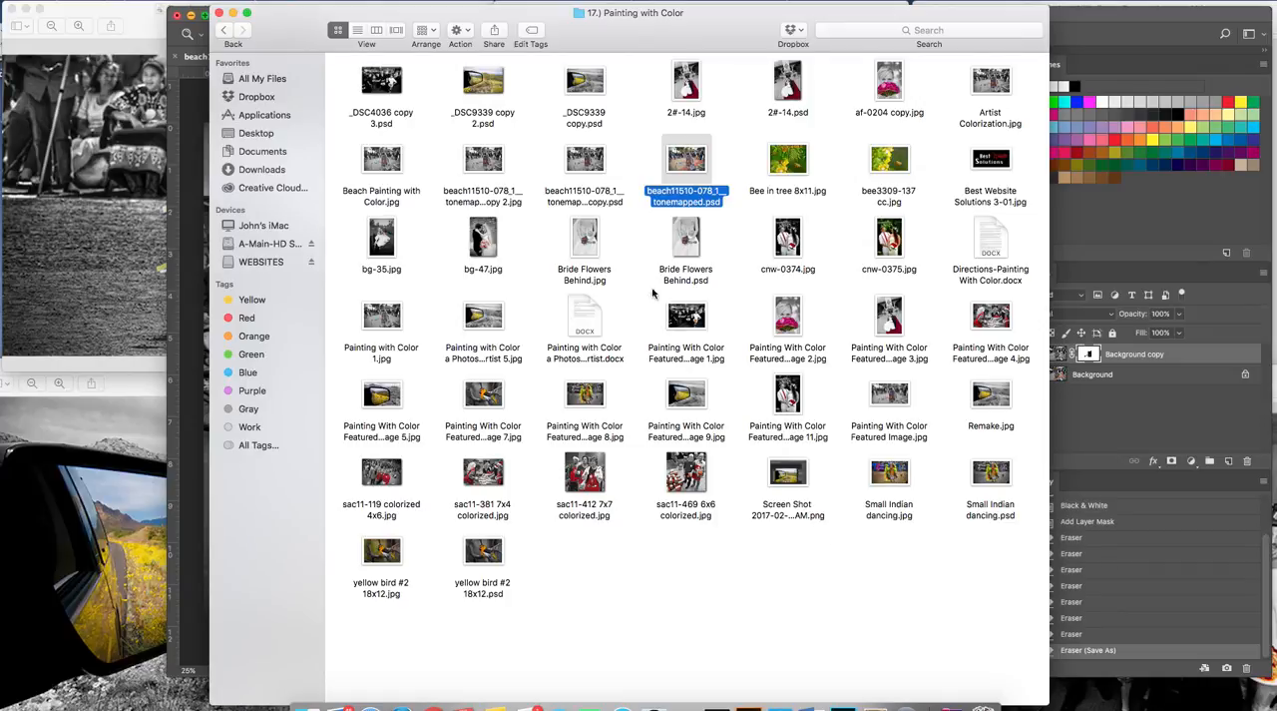
pyautogui.doubleClick(395, 170)
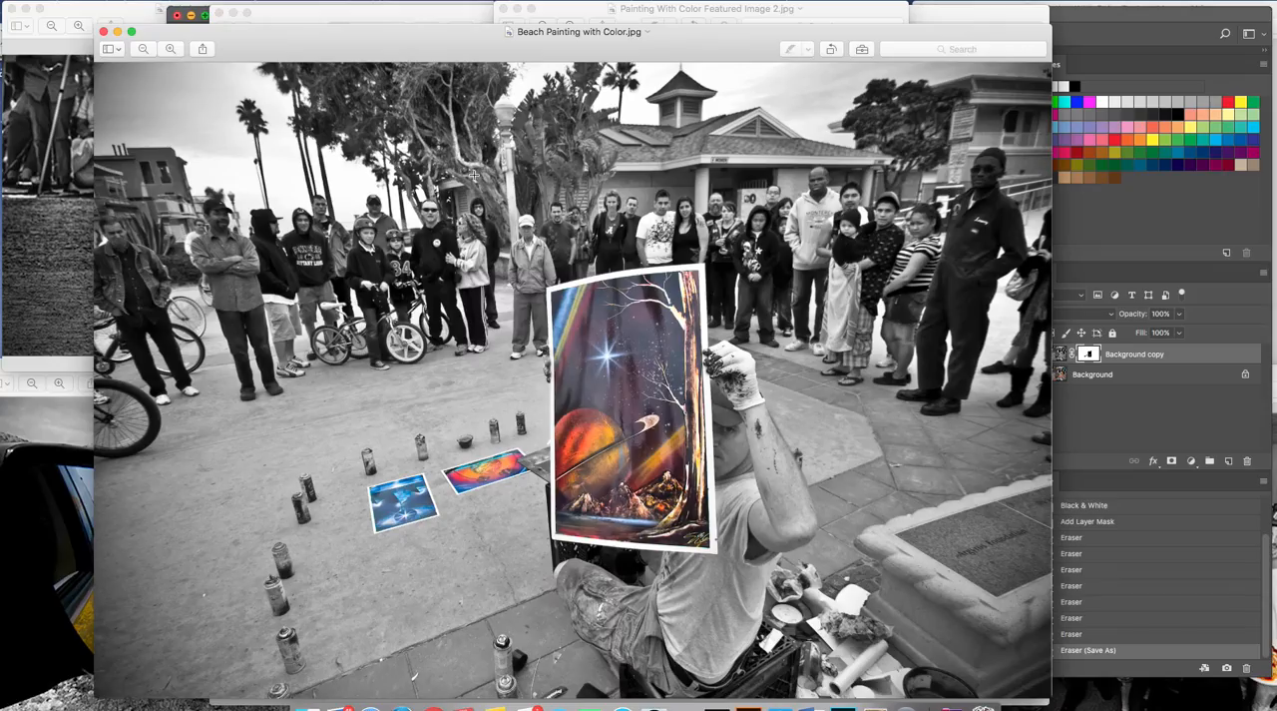
pyautogui.moveTo(652, 57); pyautogui.dragTo(715, 47)
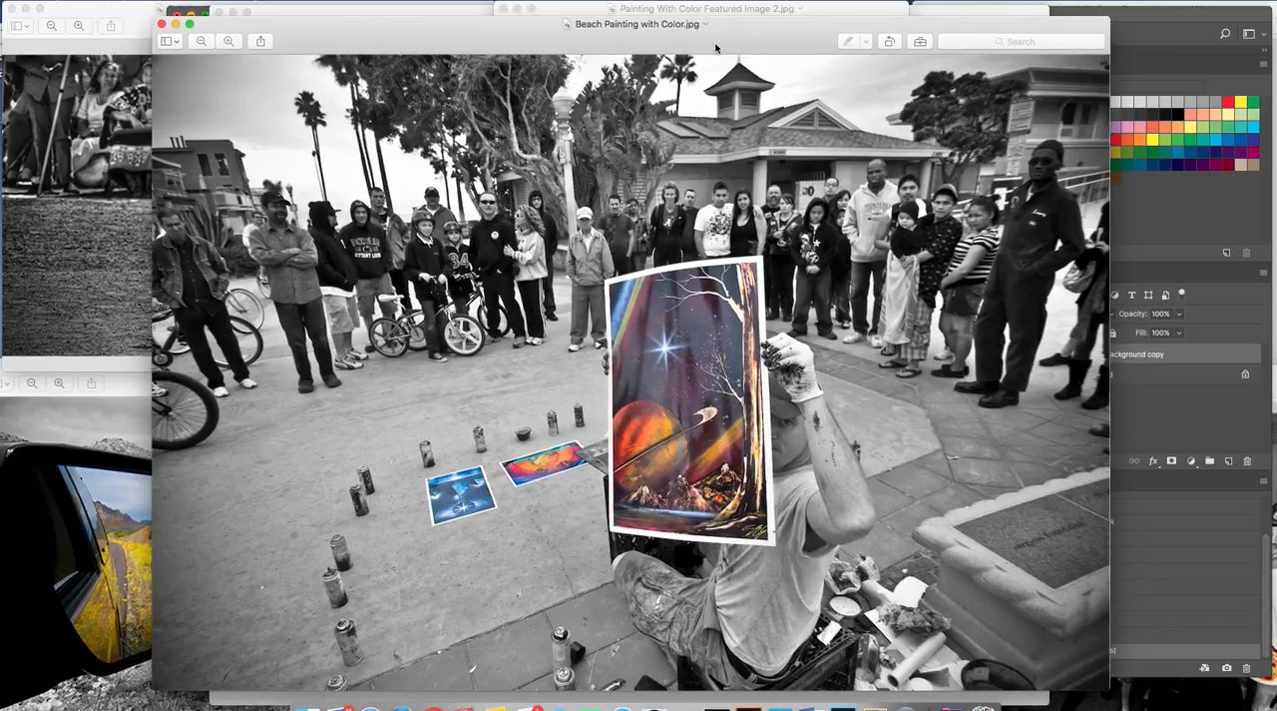
# Close the preview of the saved JPEG and switch back to the Photoshop document.
pyautogui.click(161, 24)
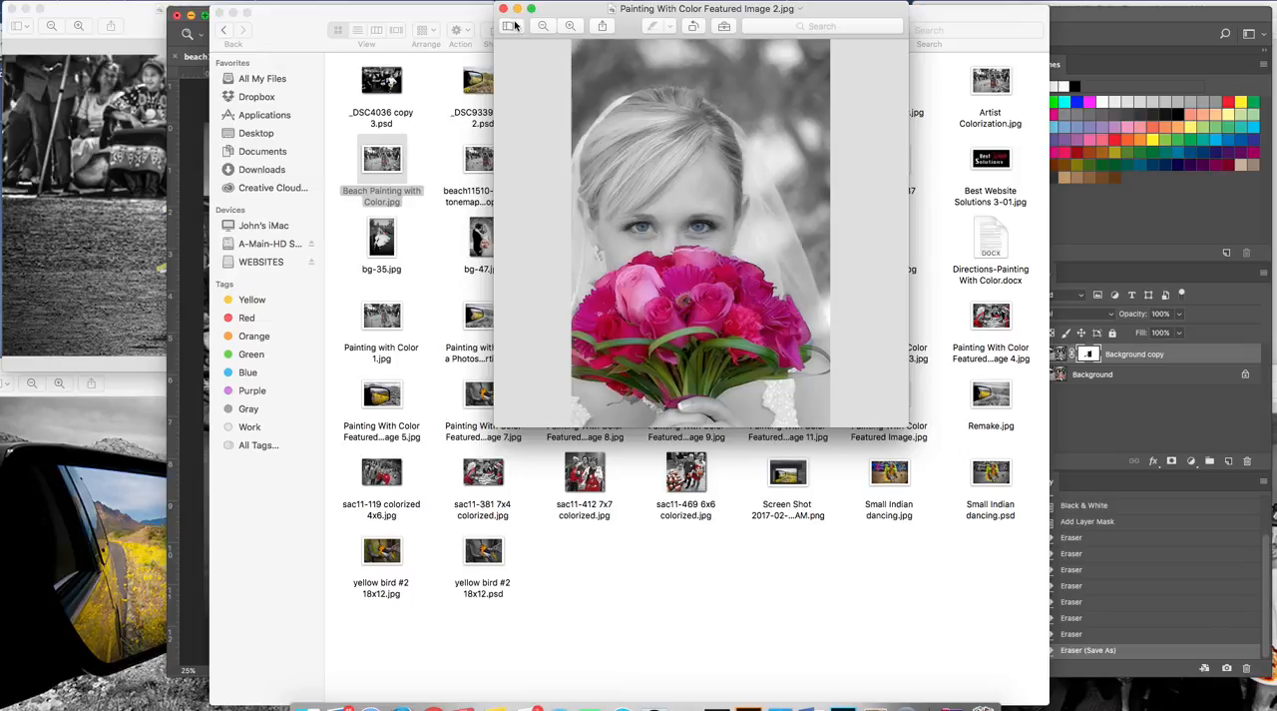
pyautogui.click(394, 20)
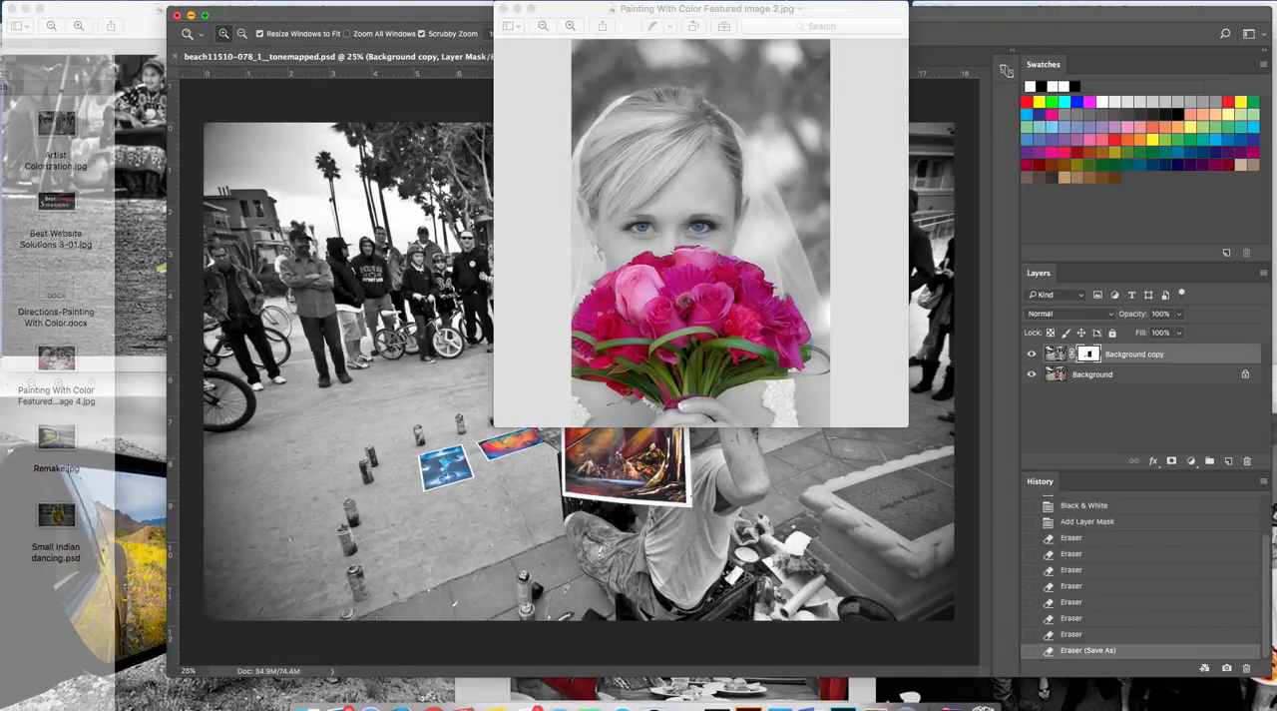
pyautogui.click(381, 22)
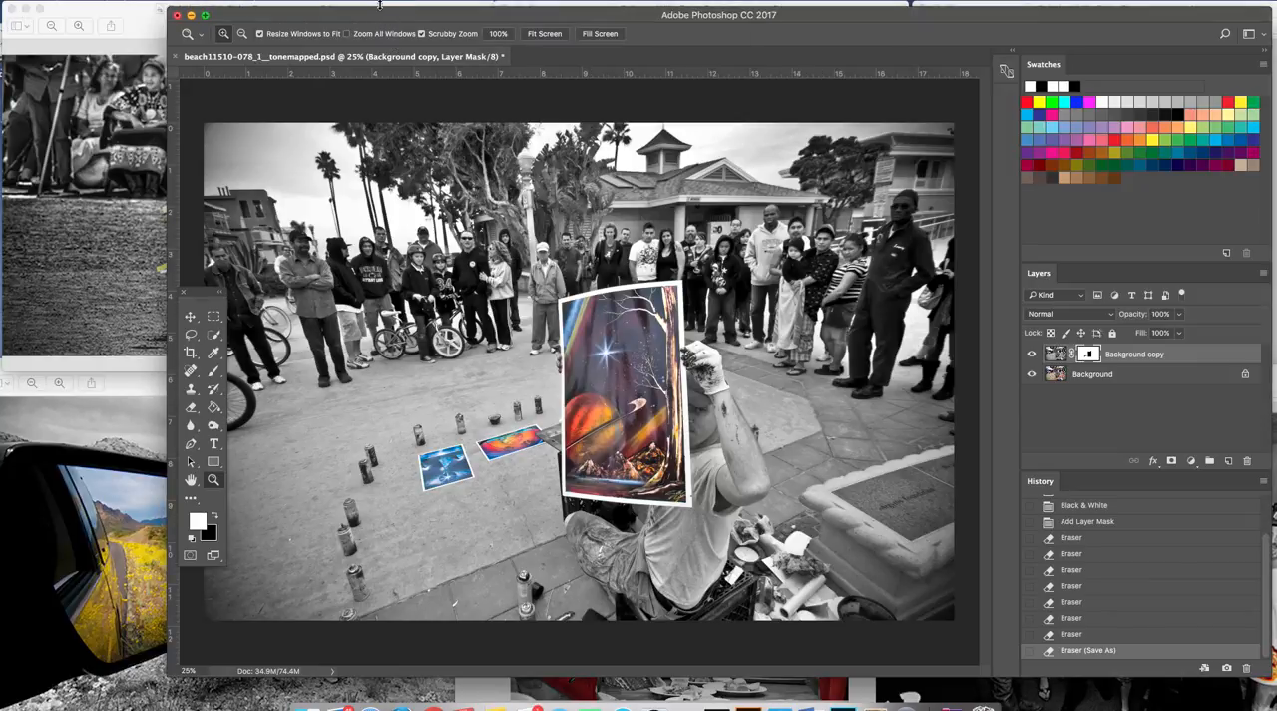